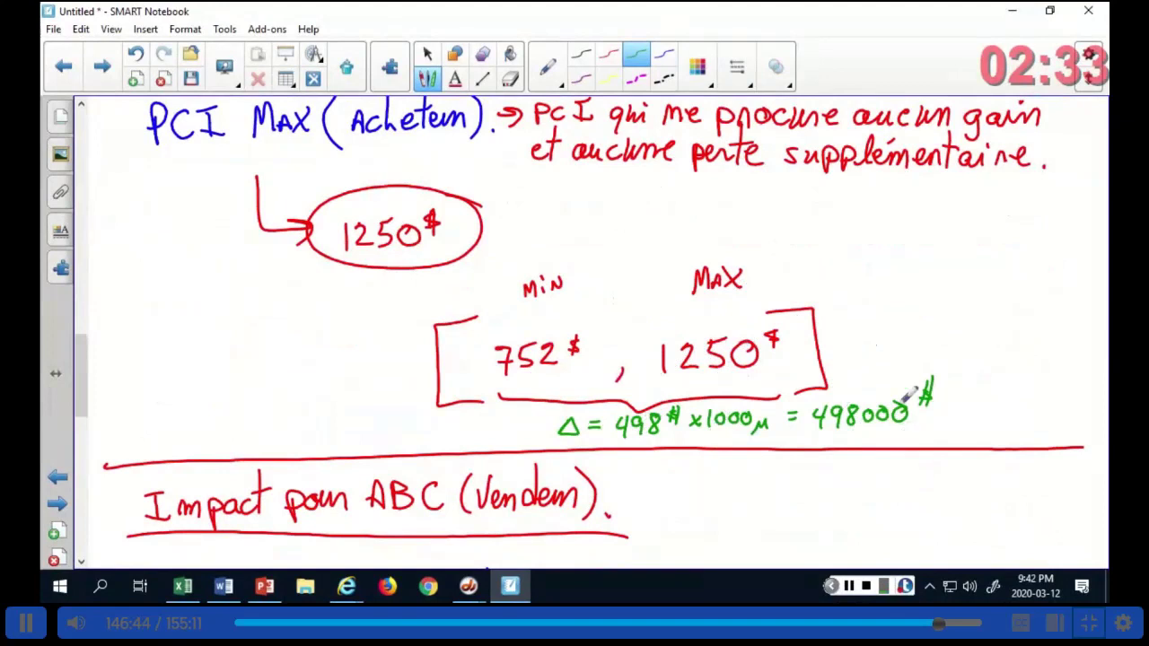
Review the handwritten impact calculations for ABC and DEF below the minimum and maximum PCI range
scroll(1001, 385, "down", 8)
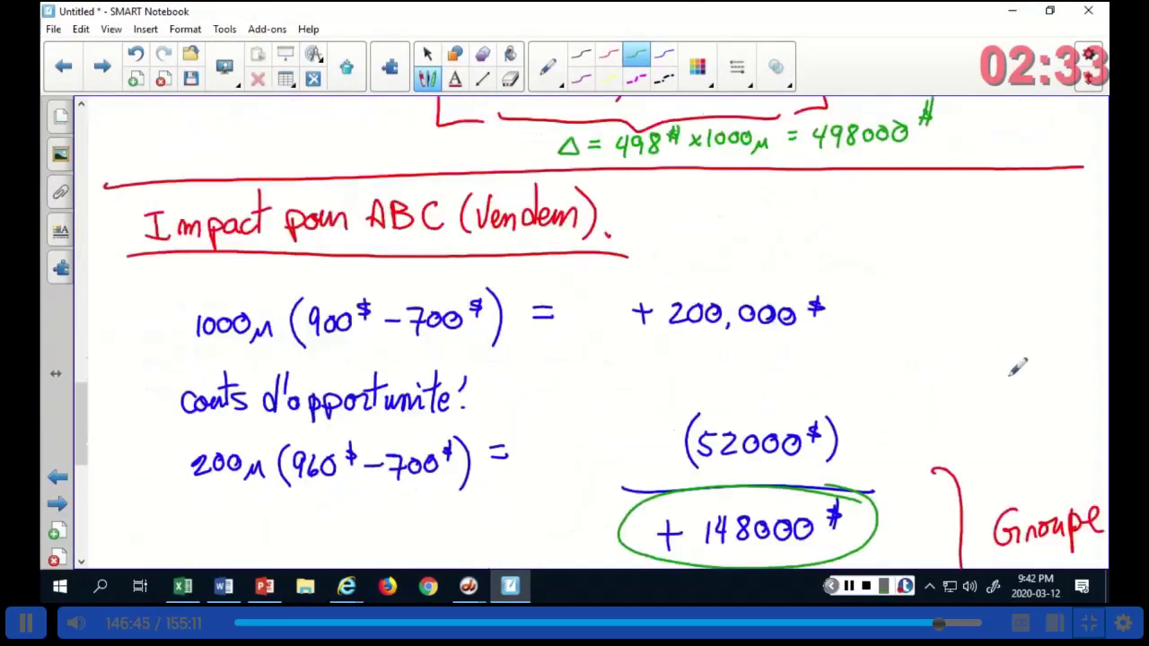
scroll(1005, 368, "down", 5)
scroll(1005, 368, "up", 2)
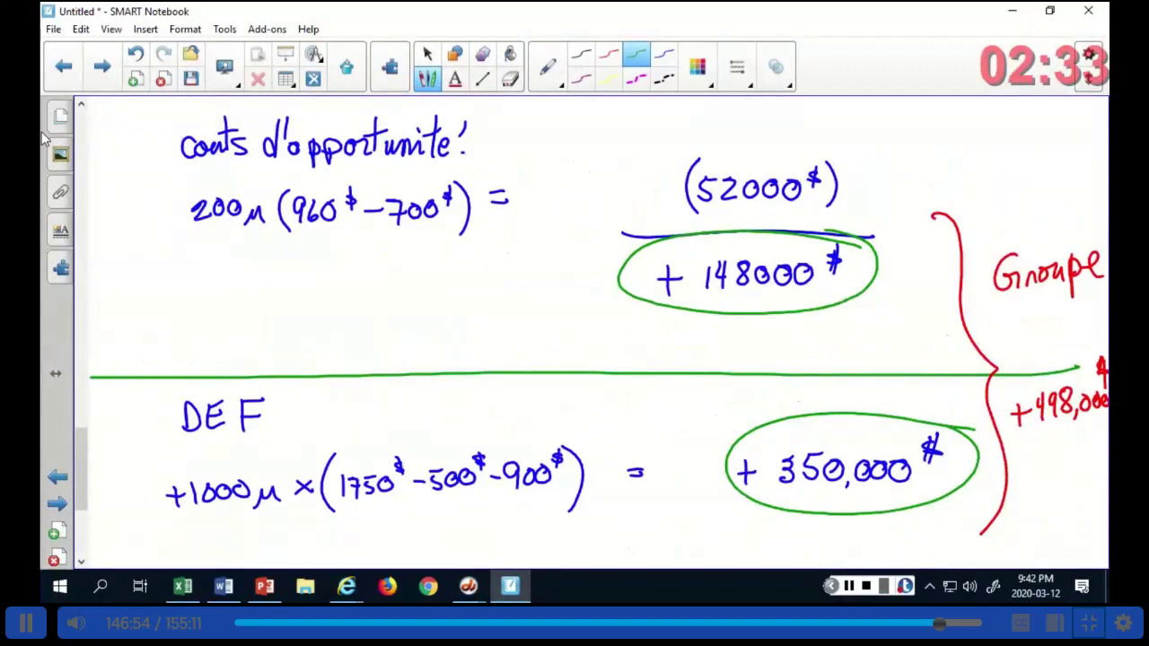
scroll(135, 328, "up", 2)
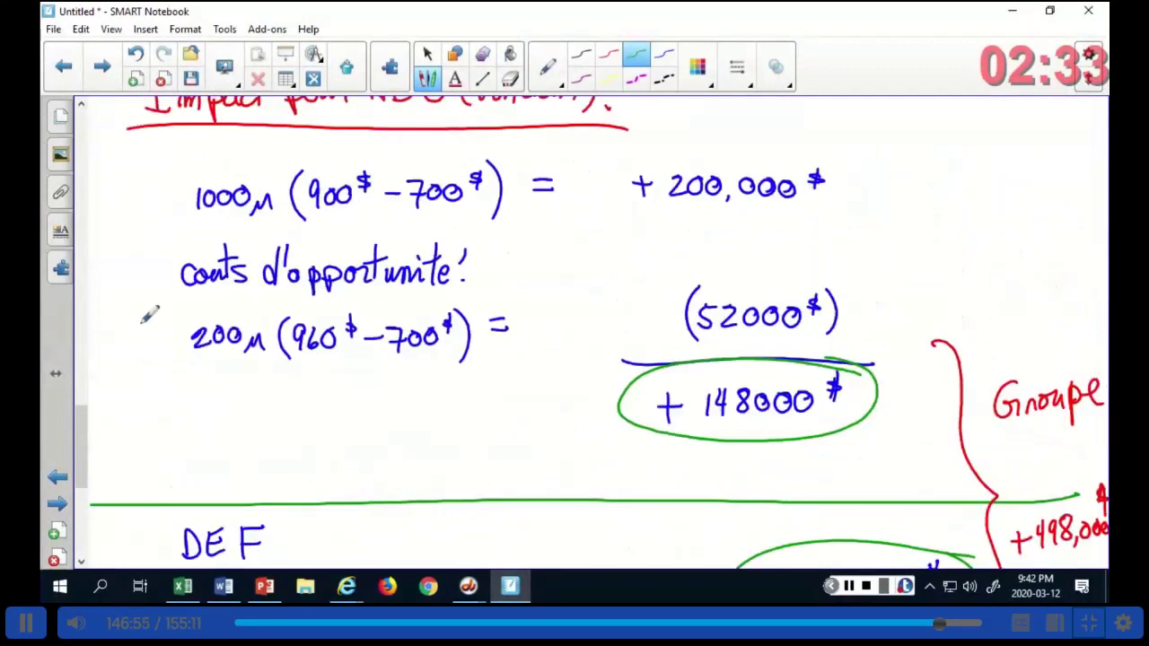
scroll(134, 328, "down", 2)
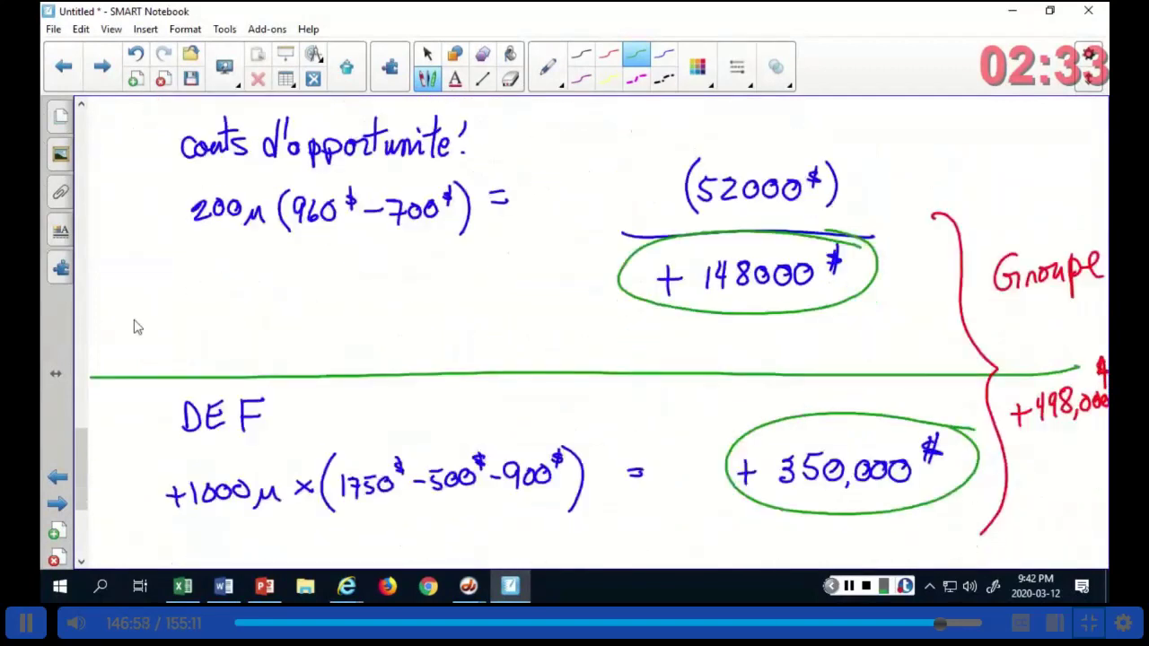
Look over the Globale sheet's tables in Excel, and return to the handwritten ABC impact section in SMART Notebook
left_click(182, 588)
scroll(907, 318, "up", 6)
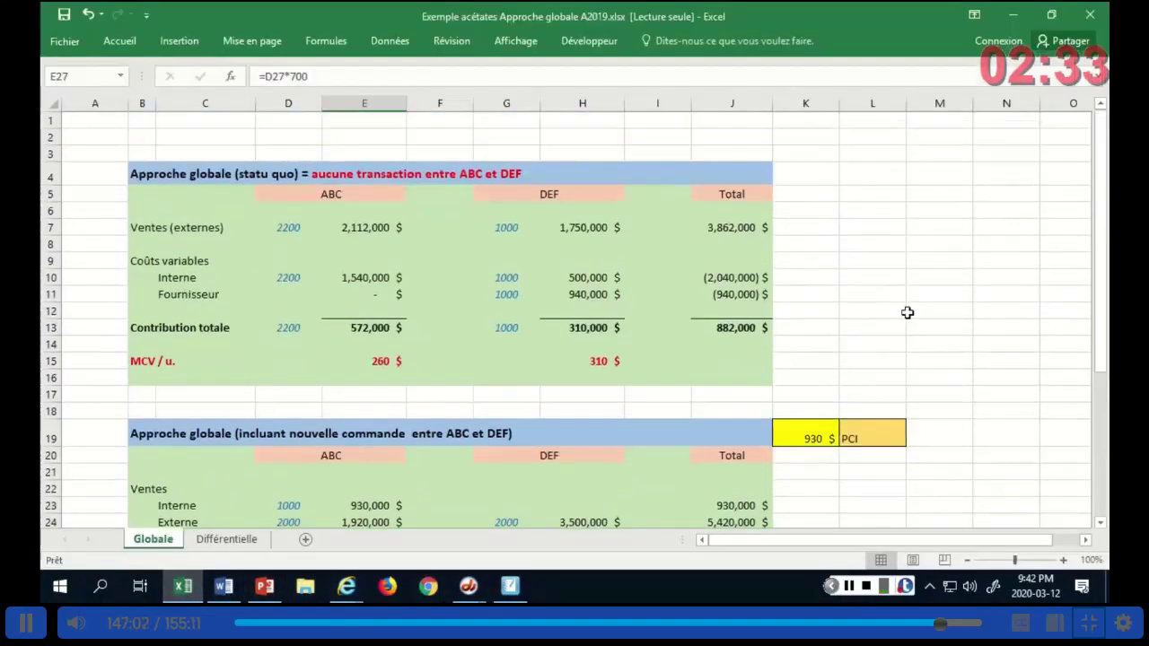
scroll(913, 303, "down", 1)
scroll(913, 304, "up", 1)
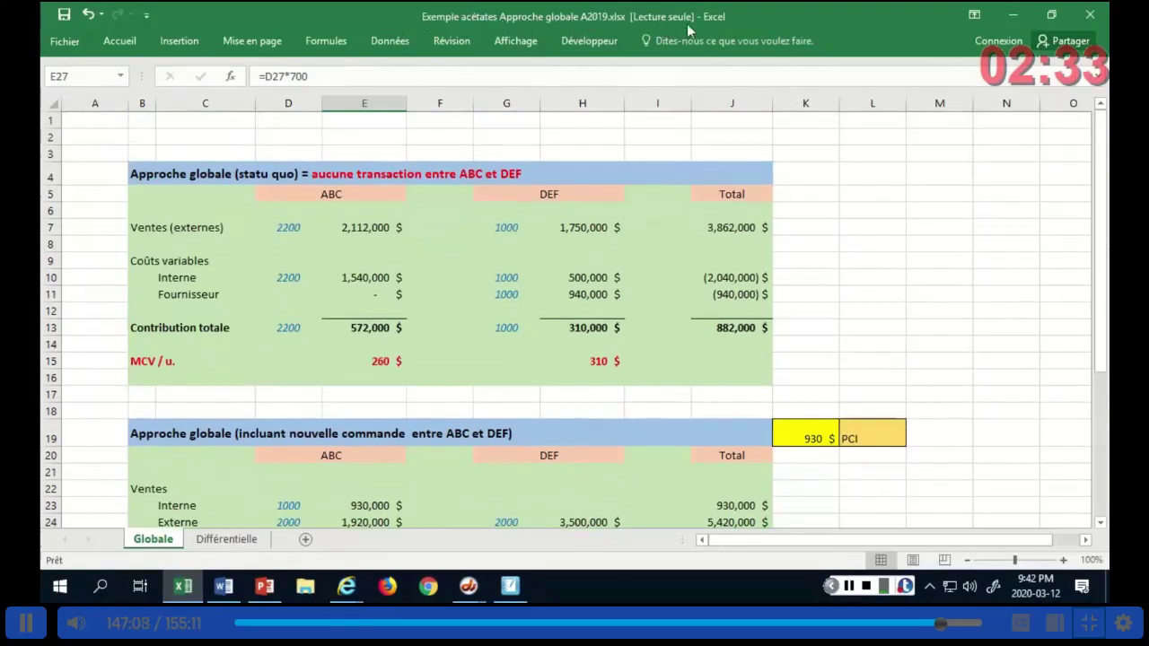
scroll(473, 300, "down", 2)
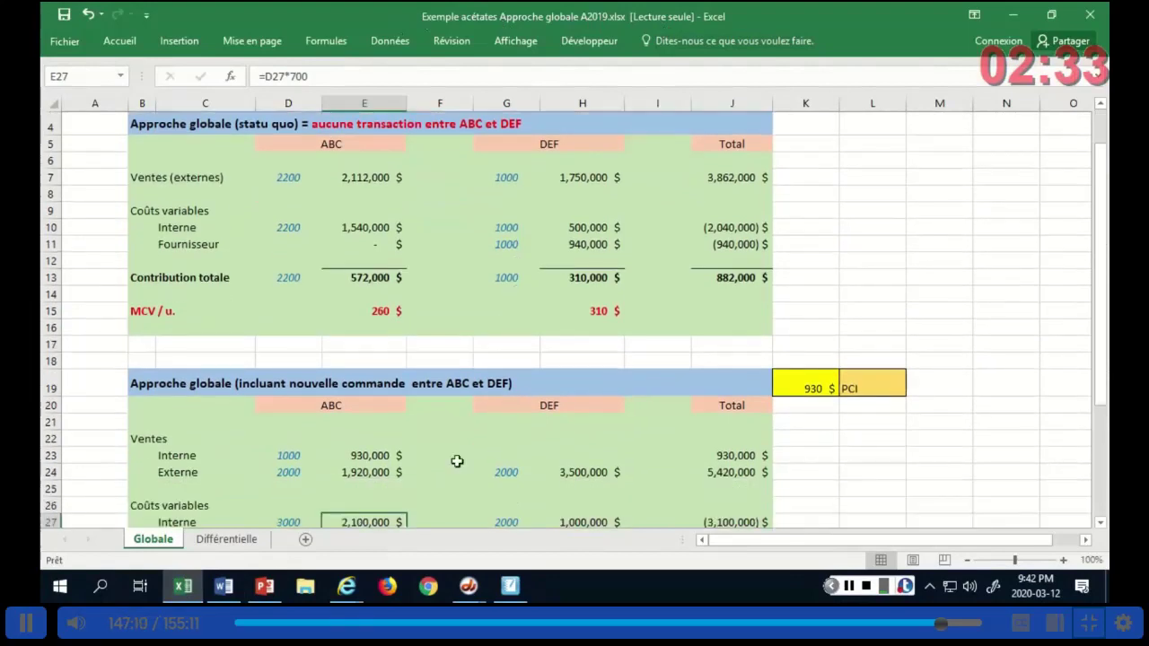
left_click(511, 588)
scroll(782, 277, "up", 6)
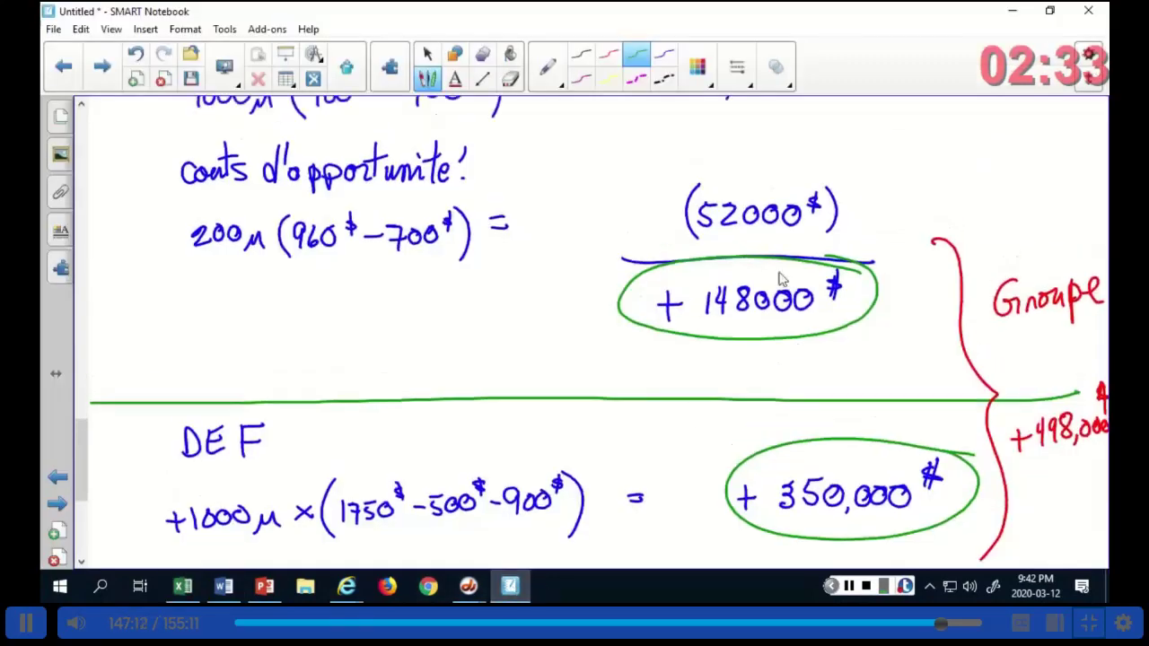
scroll(828, 203, "up", 3)
scroll(828, 203, "down", 2)
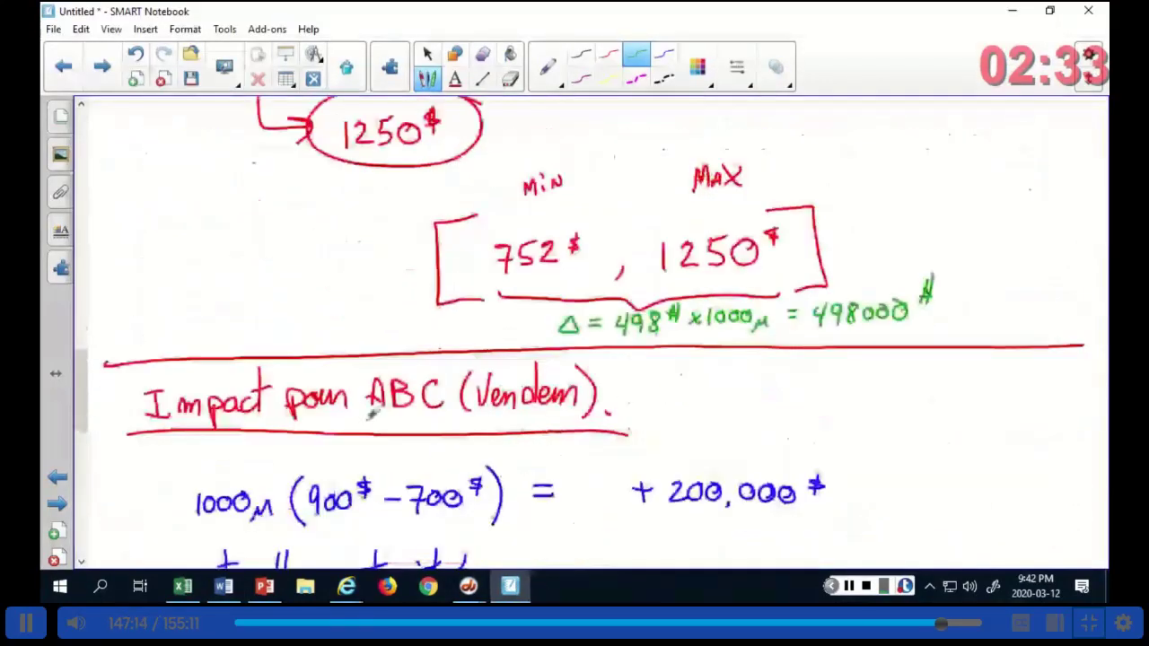
Switch to Excel and set the PCI in cell K19 of the Globale sheet to 900
left_click(514, 589)
left_click(216, 542)
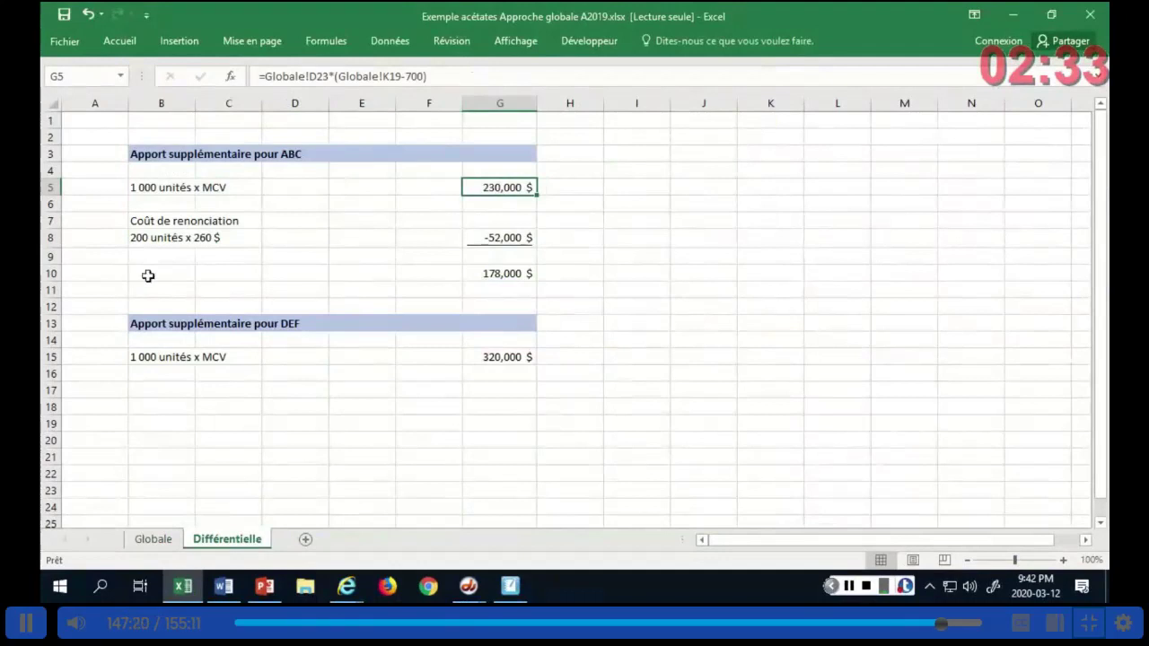
left_click(160, 537)
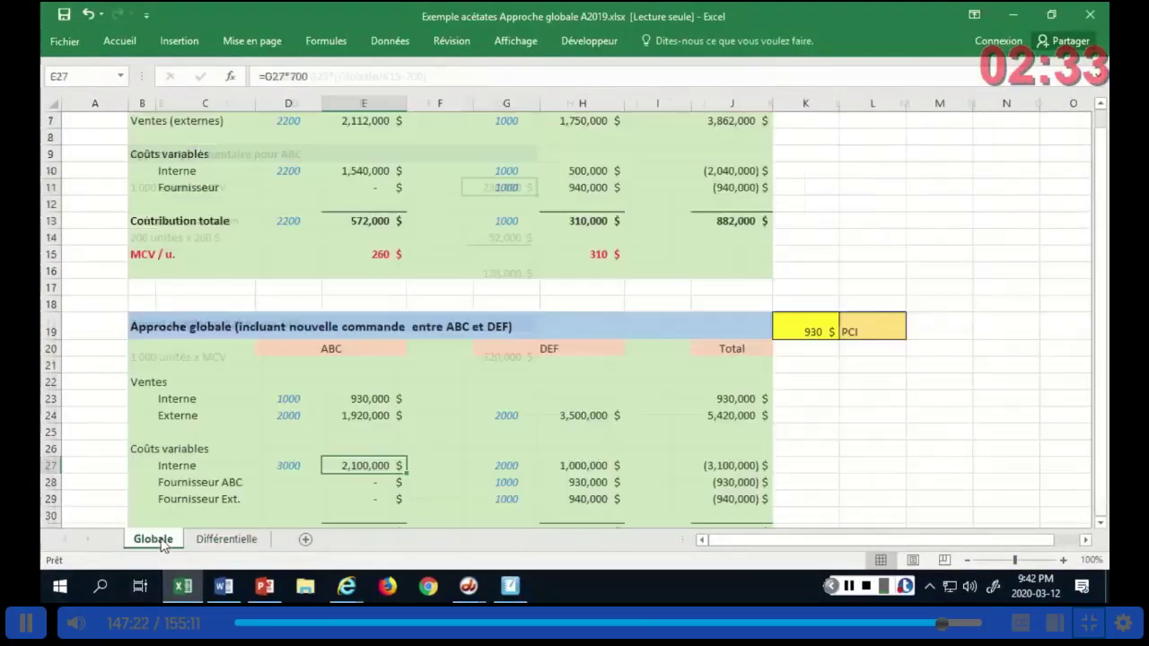
left_click(812, 331)
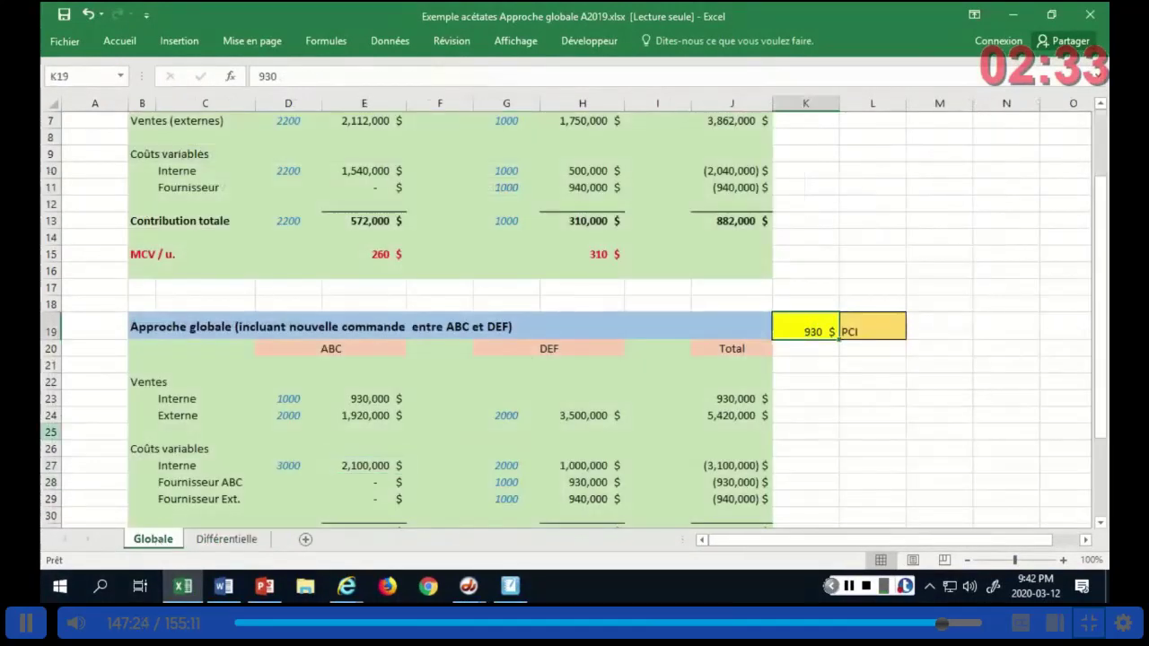
type("9")
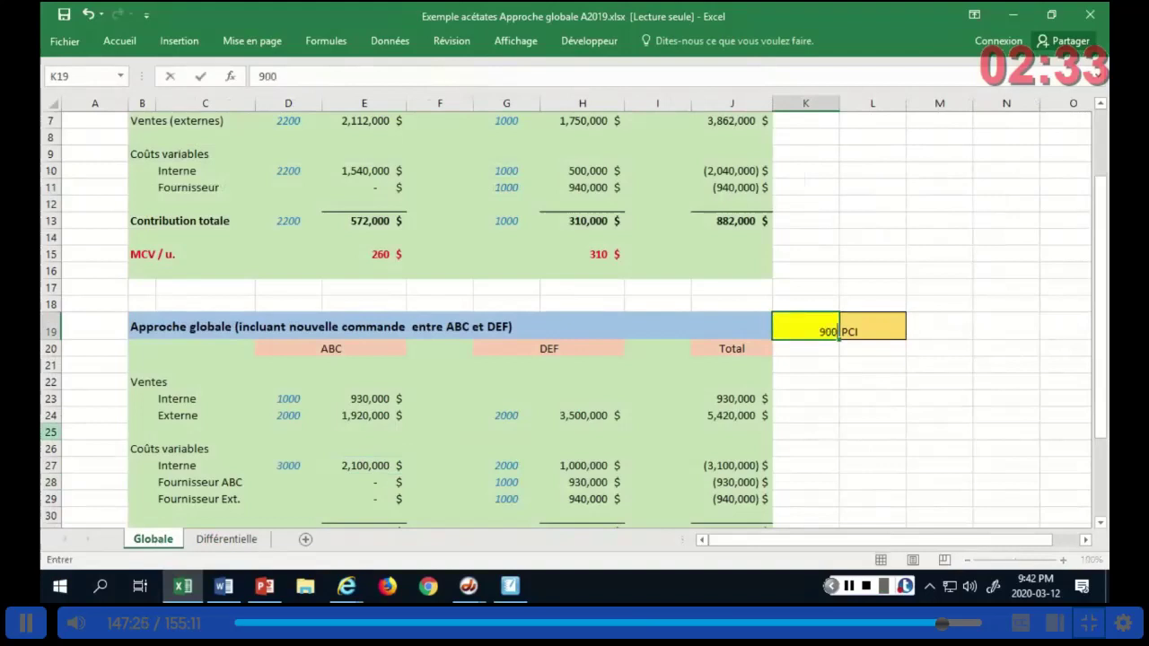
type("00")
left_click(902, 255)
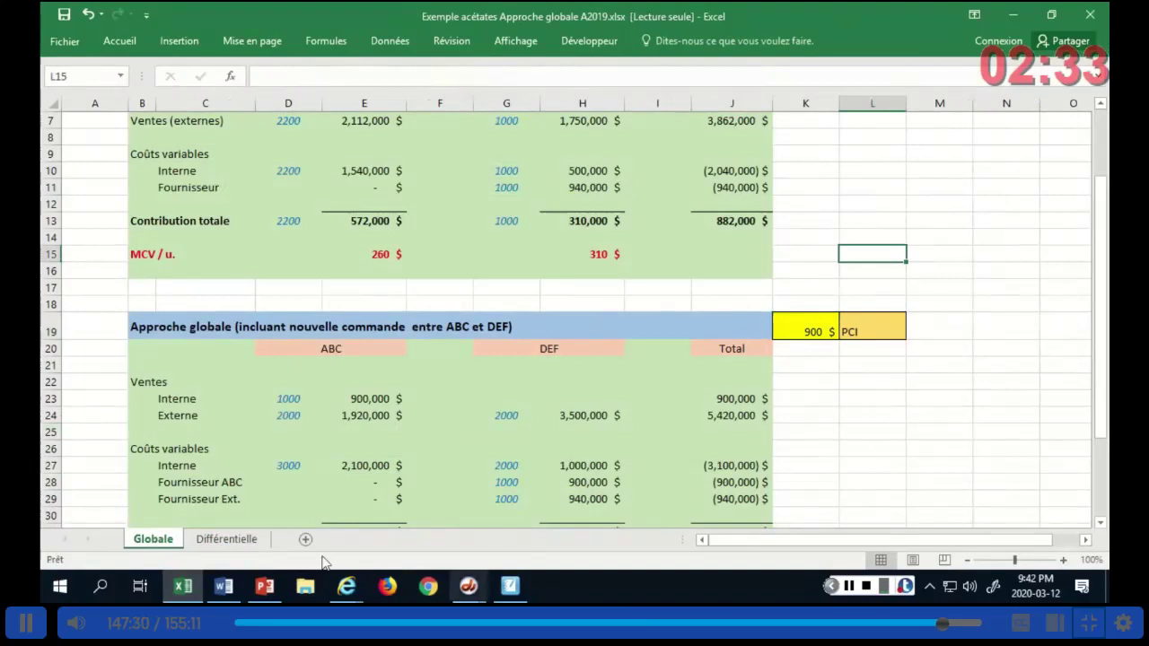
Check the additional contributions for ABC and DEF on the Différentielle sheet in cells G10 and G15
left_click(226, 540)
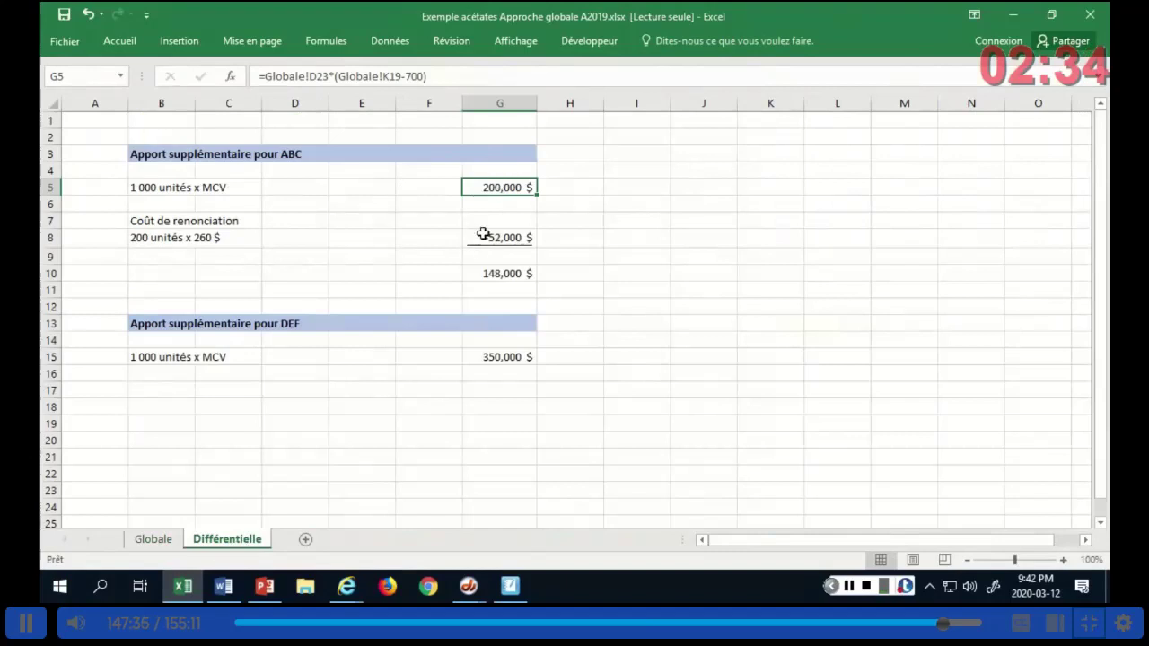
left_click(515, 275)
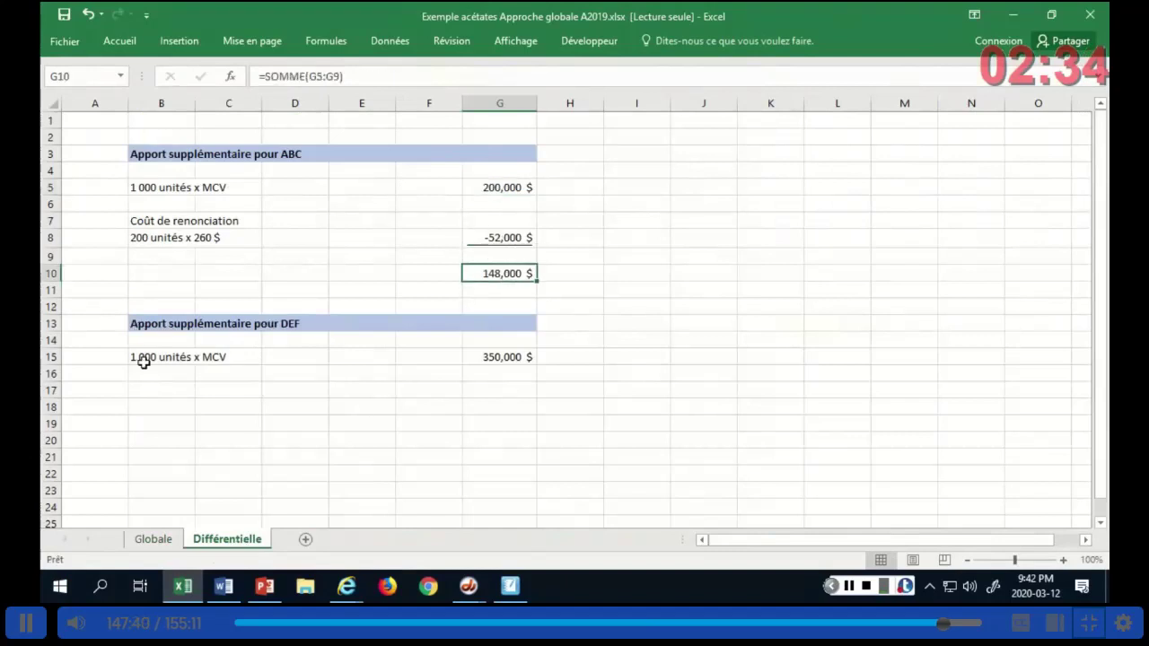
left_click(480, 356)
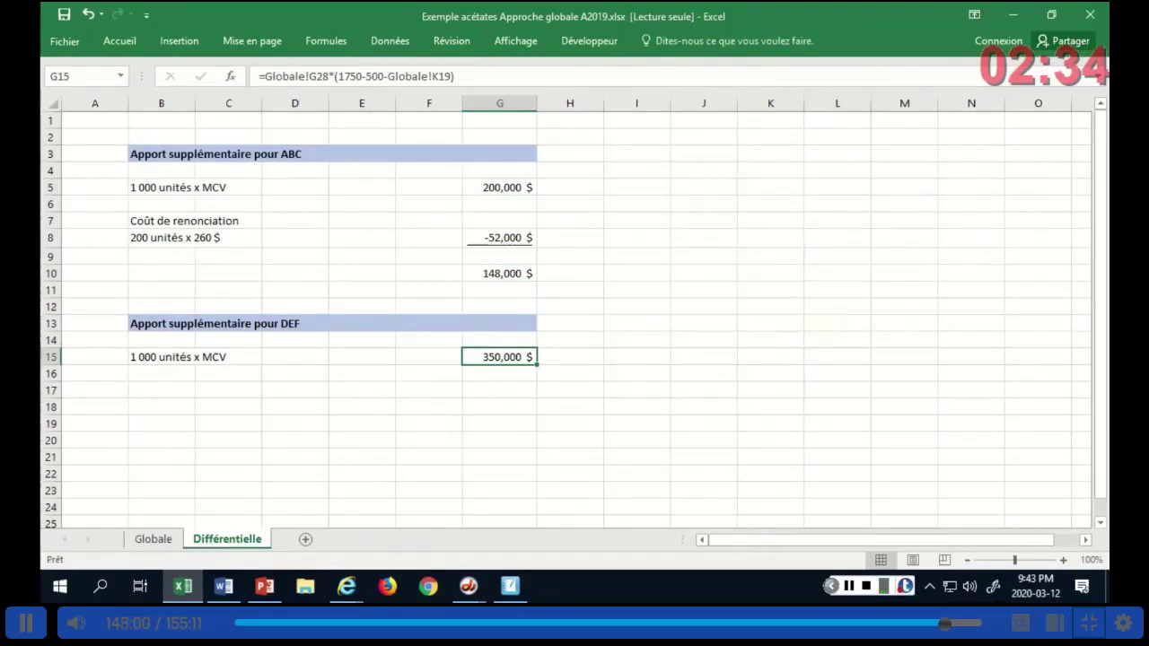
Inspect the status quo total contributions of ABC, DEF and the group in row 13 of the Globale sheet
left_click(153, 539)
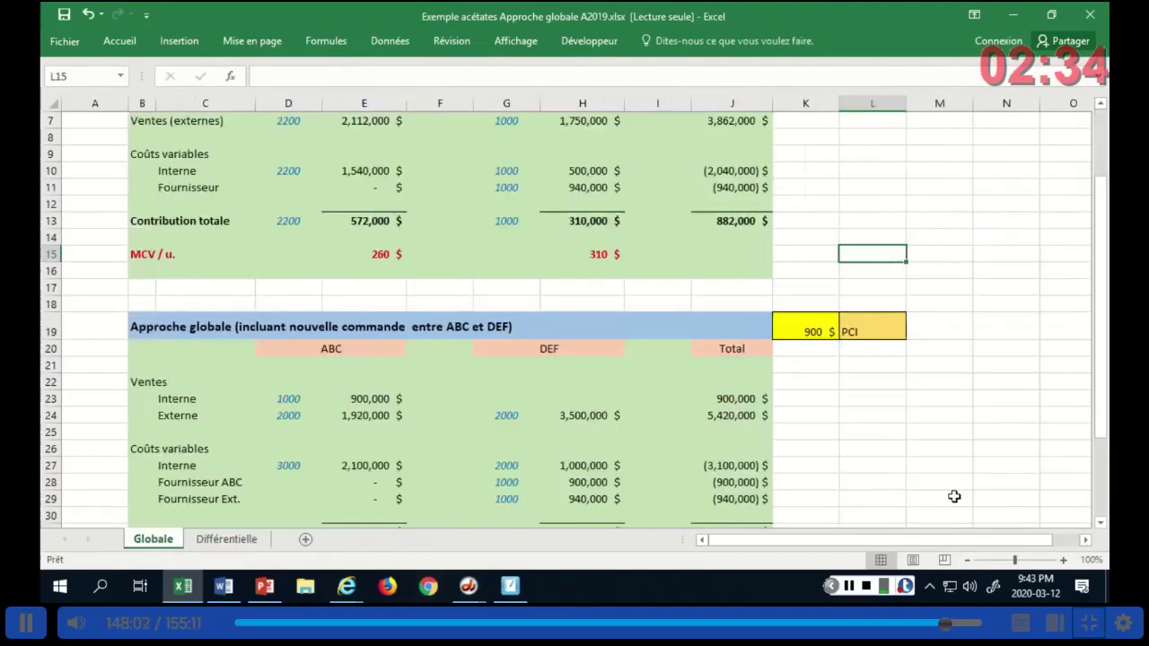
scroll(1013, 432, "up", 2)
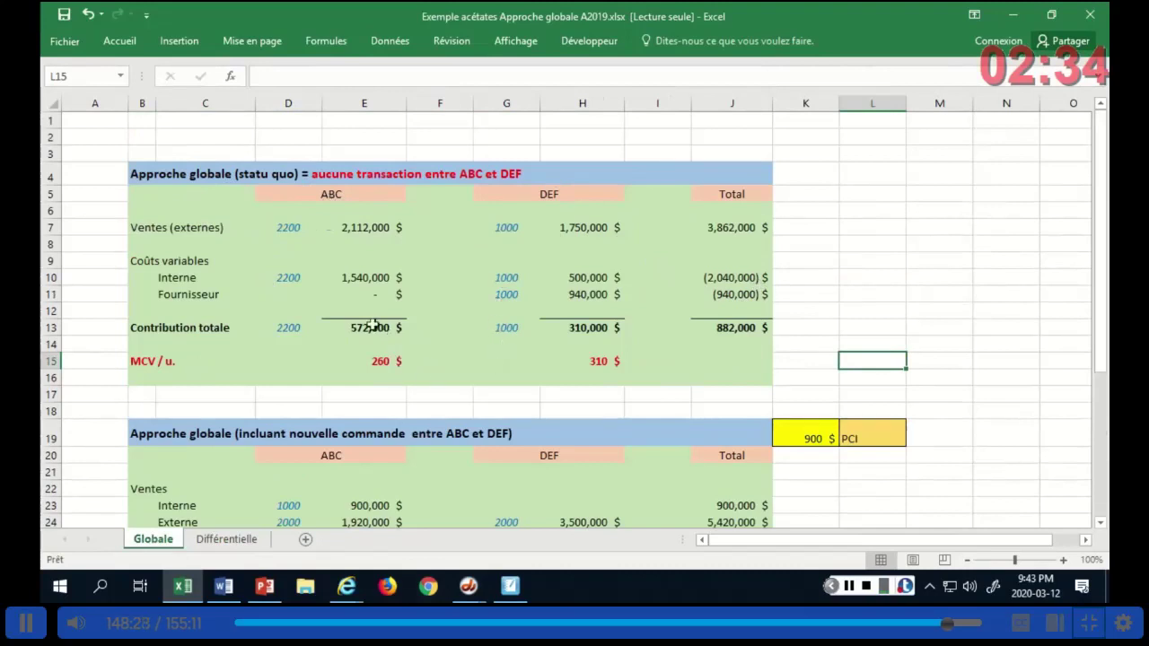
left_click(726, 329)
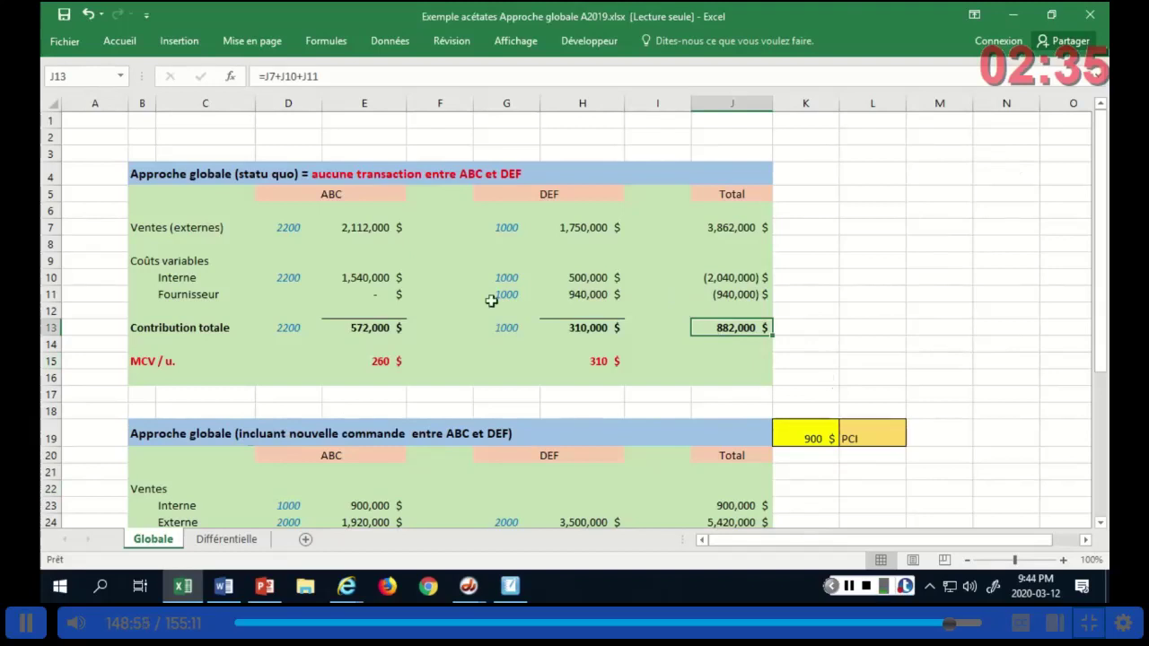
left_click_drag(379, 178, 288, 278)
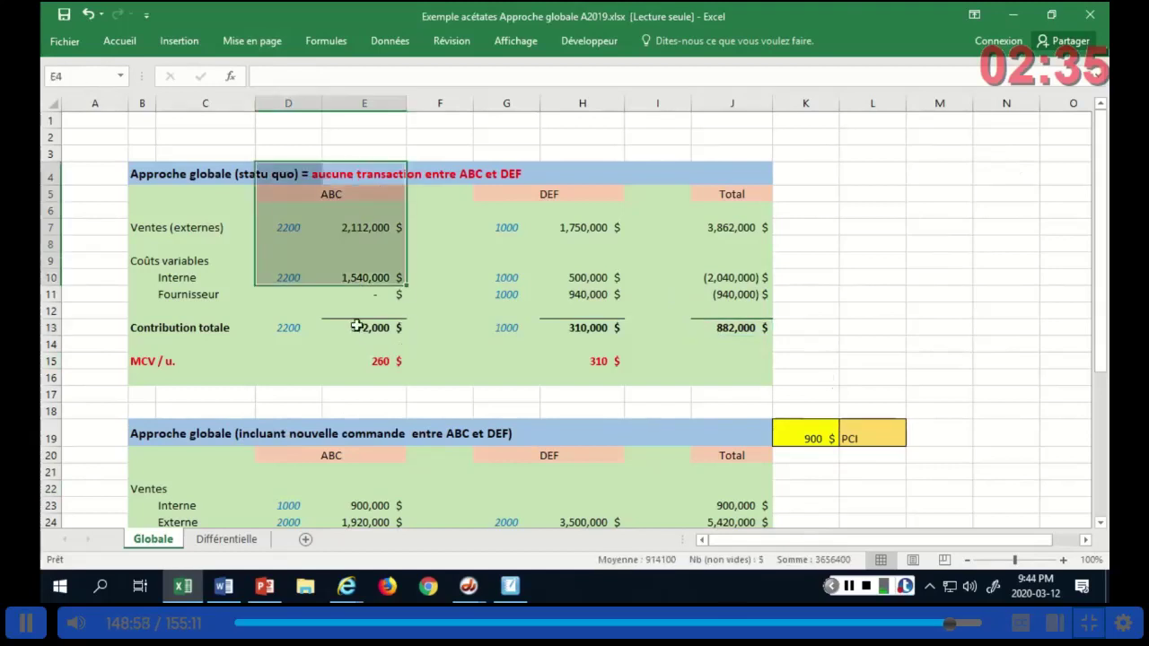
left_click(366, 327)
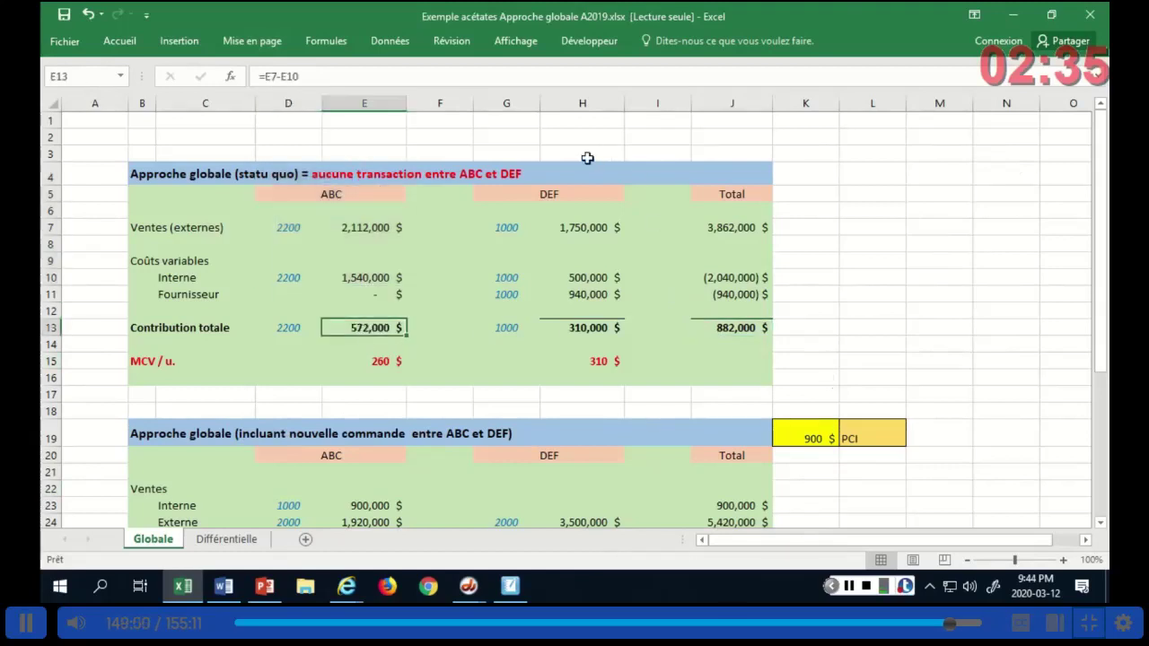
left_click(587, 328)
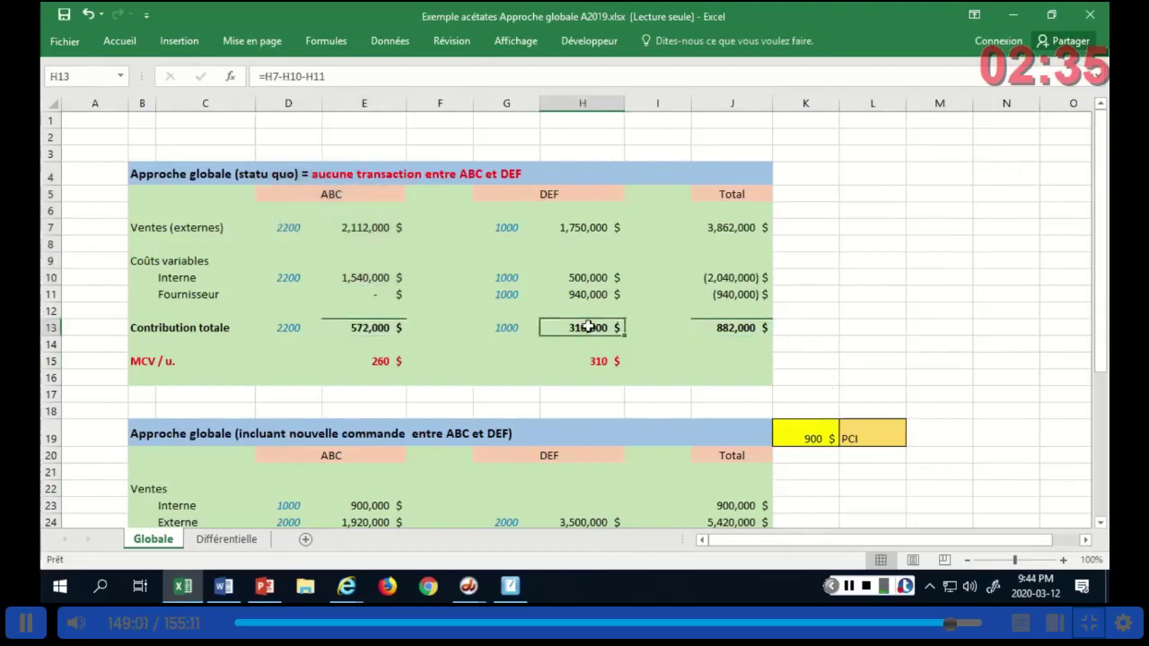
left_click(729, 328)
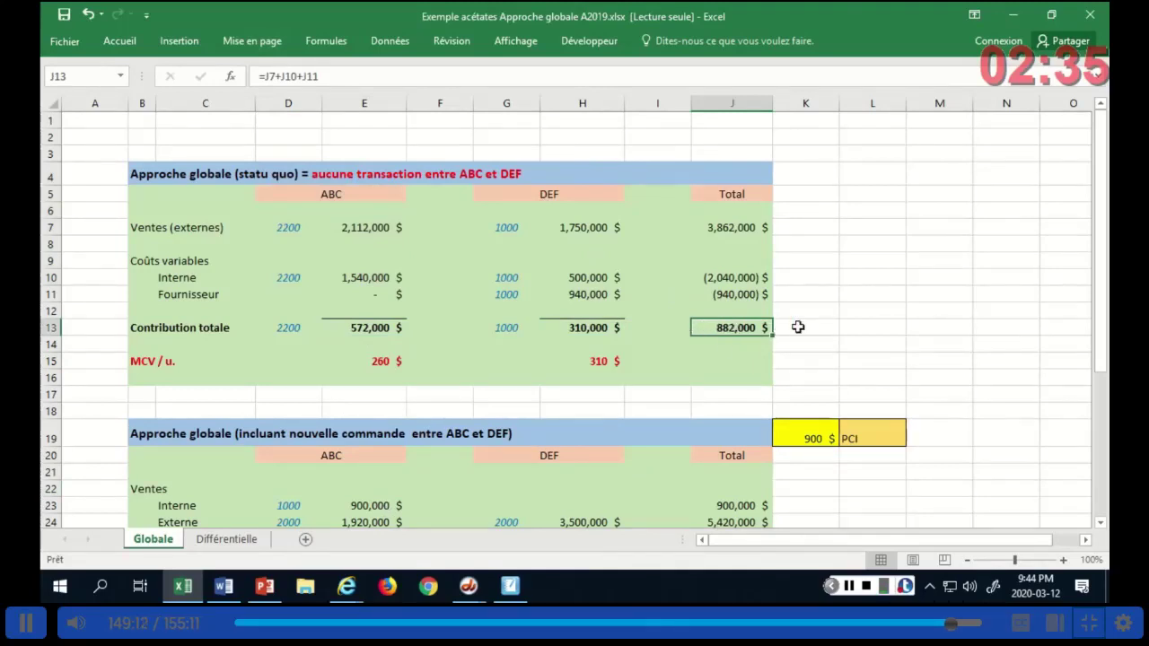
Inspect the group's total contribution including the new order in J31 and its difference from the status quo in J37
scroll(843, 336, "down", 3)
scroll(843, 336, "down", 2)
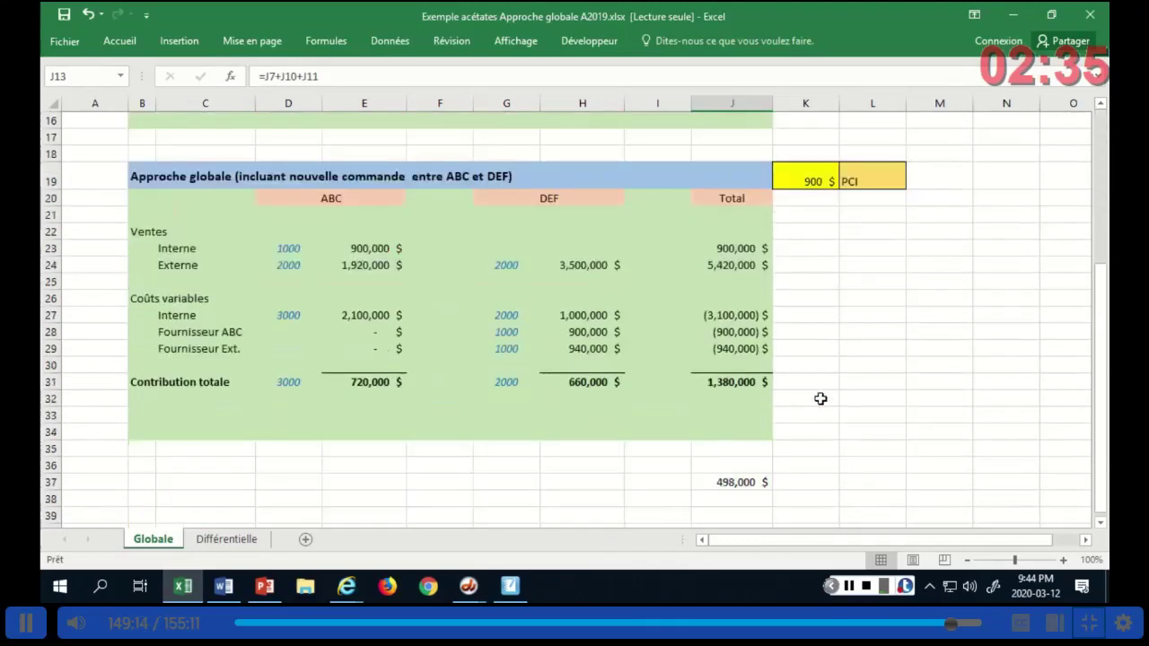
left_click(718, 382)
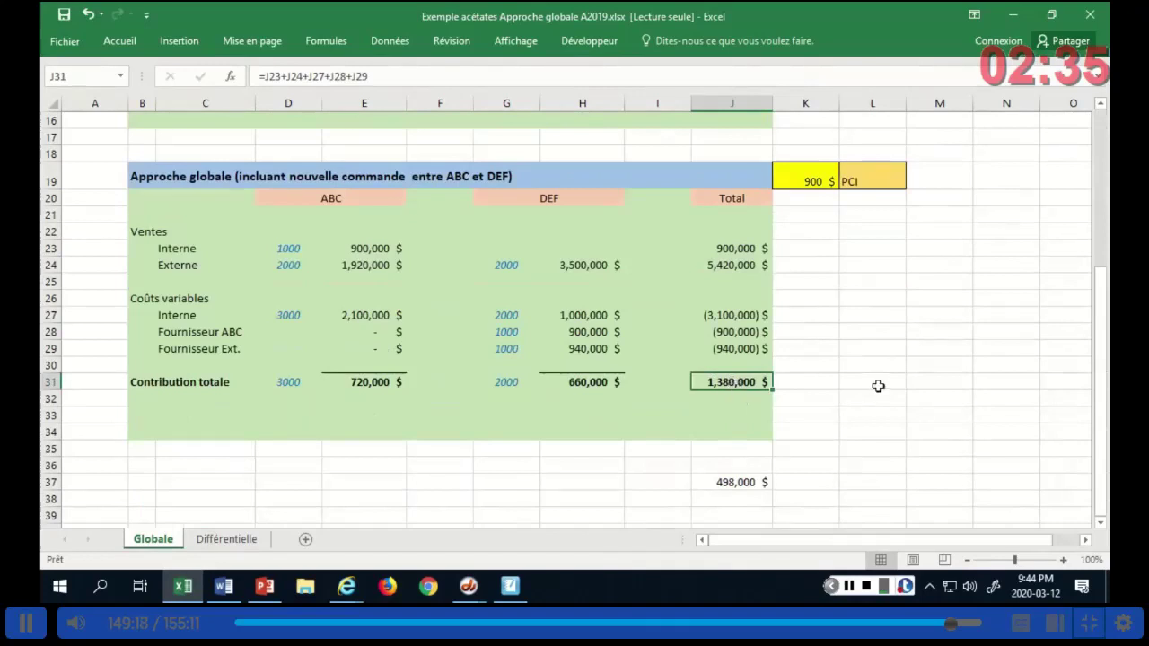
scroll(878, 387, "up", 1)
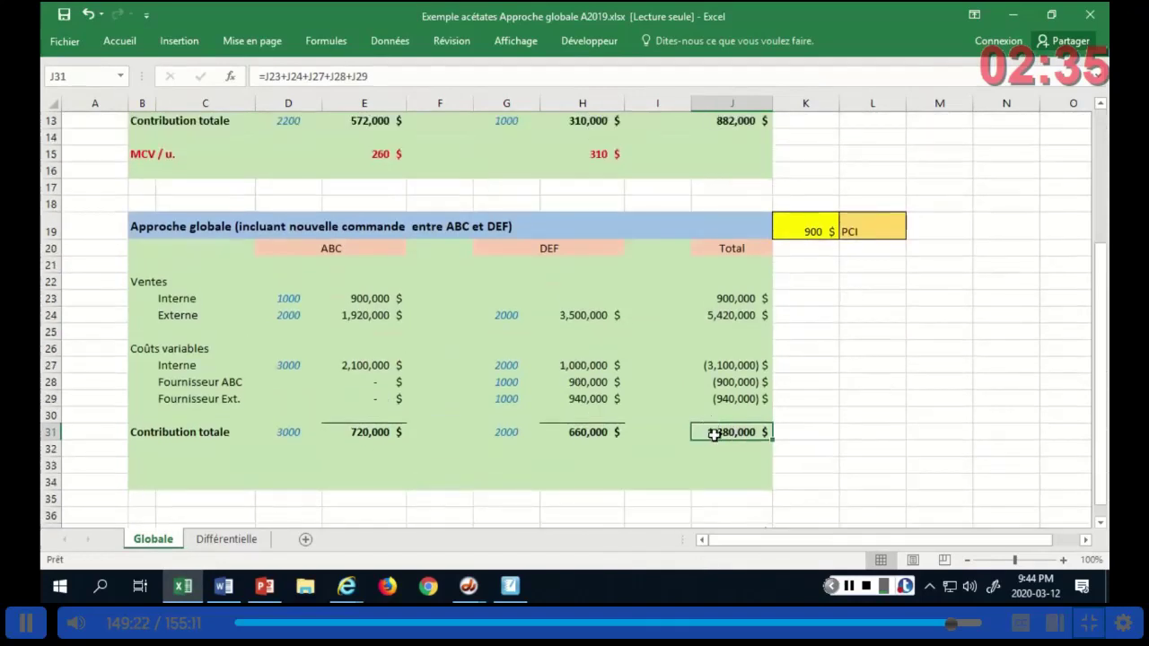
scroll(734, 506, "down", 3)
left_click(740, 374)
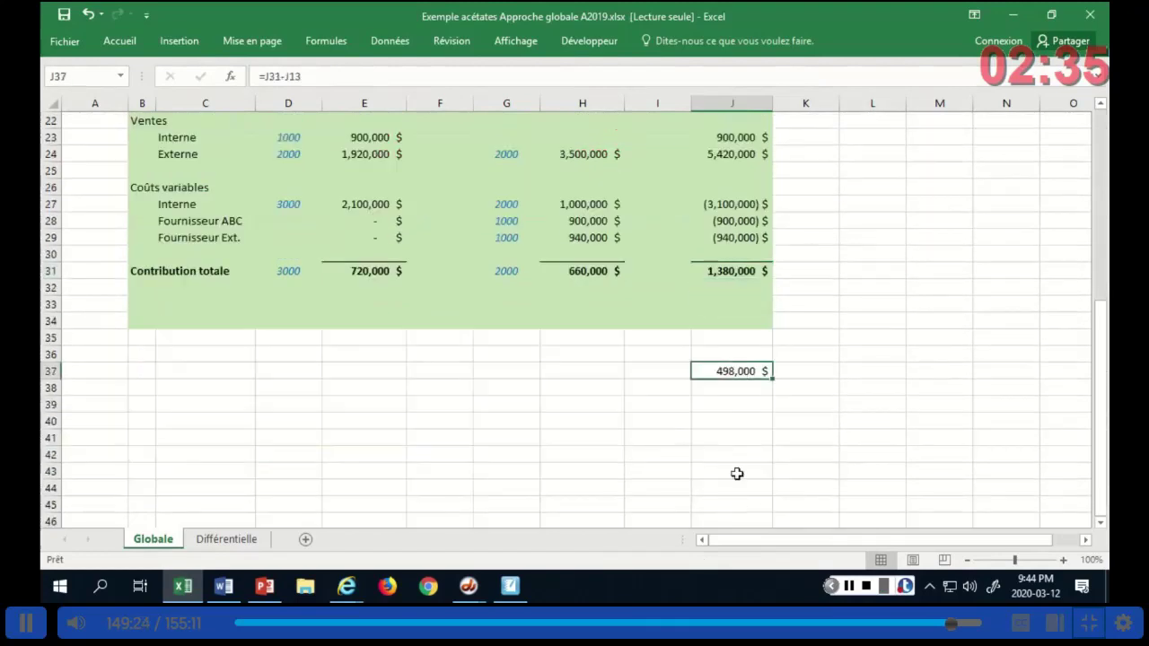
Review both Globale tables and check ABC's net additional contribution in cell G10 of the Différentielle sheet
scroll(956, 441, "up", 7)
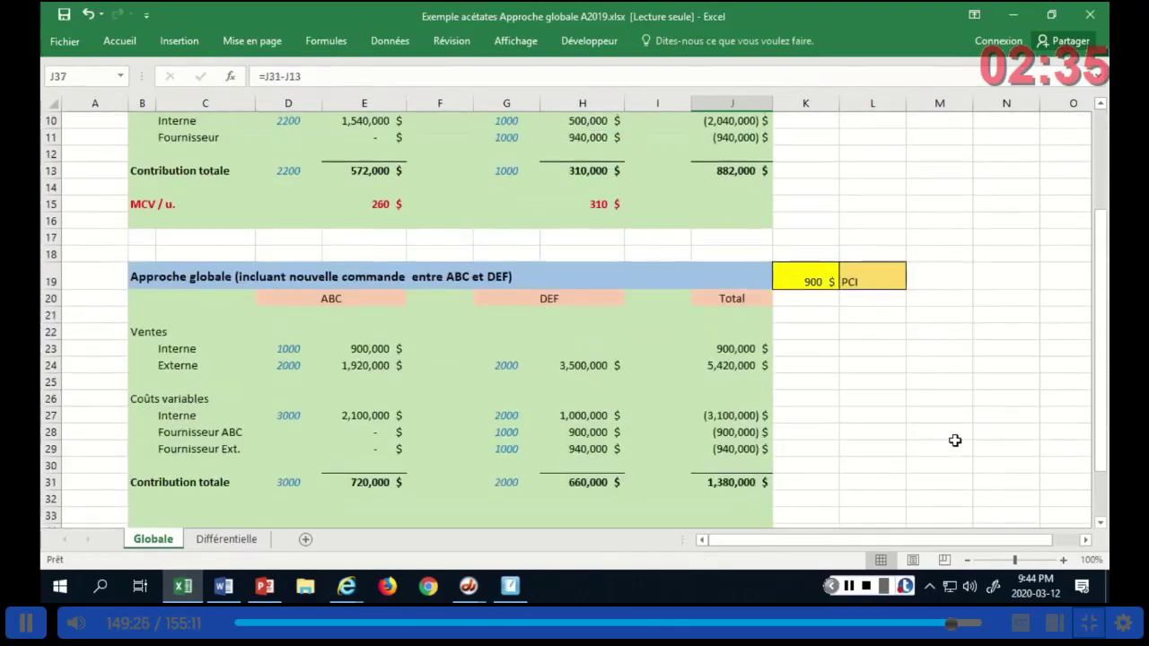
scroll(955, 441, "down", 2)
scroll(956, 441, "down", 1)
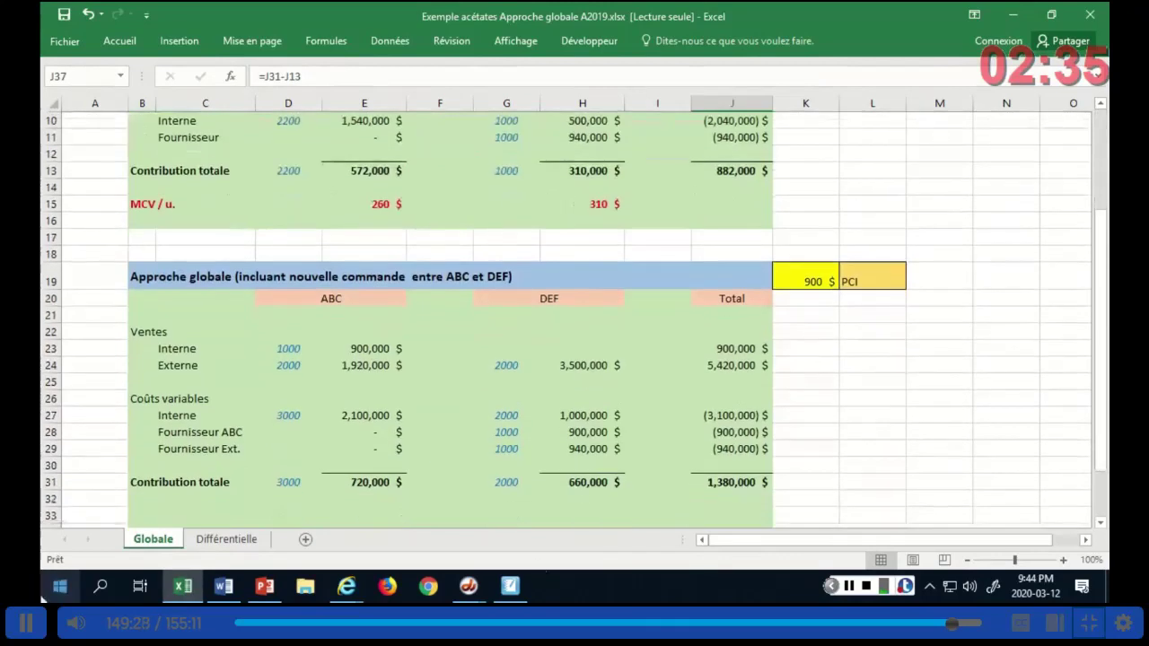
left_click(231, 539)
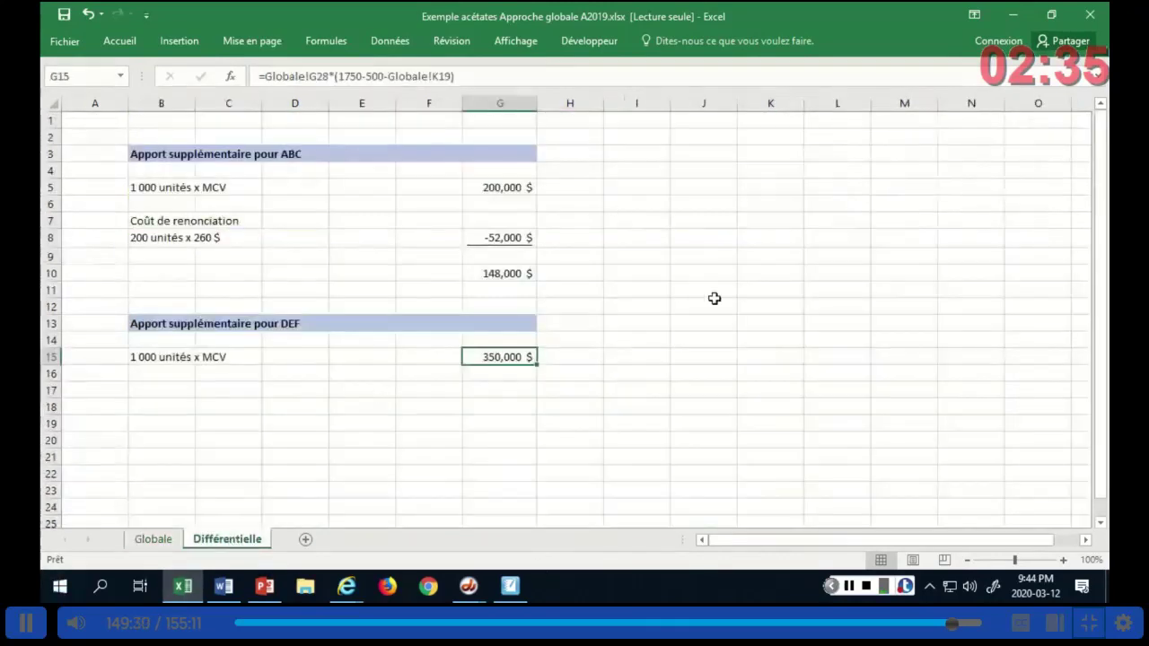
left_click(490, 273)
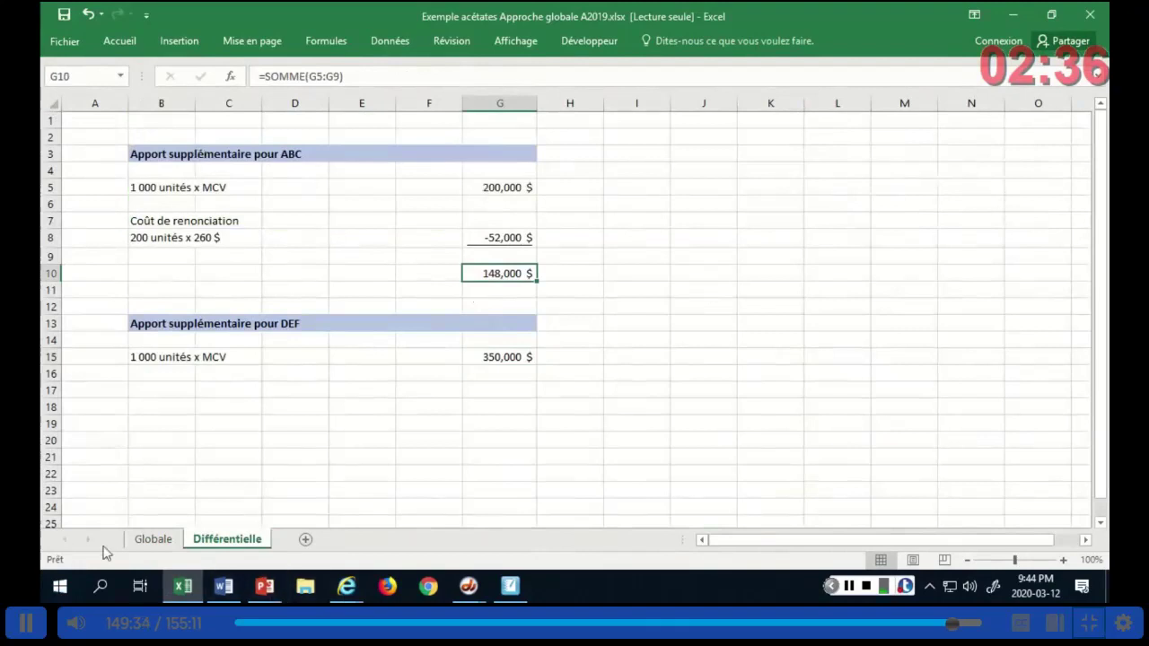
Compare ABC's total contribution on the Globale sheet between the status quo in E13 and the new order in E31
left_click(152, 540)
scroll(762, 452, "up", 2)
scroll(763, 452, "down", 1)
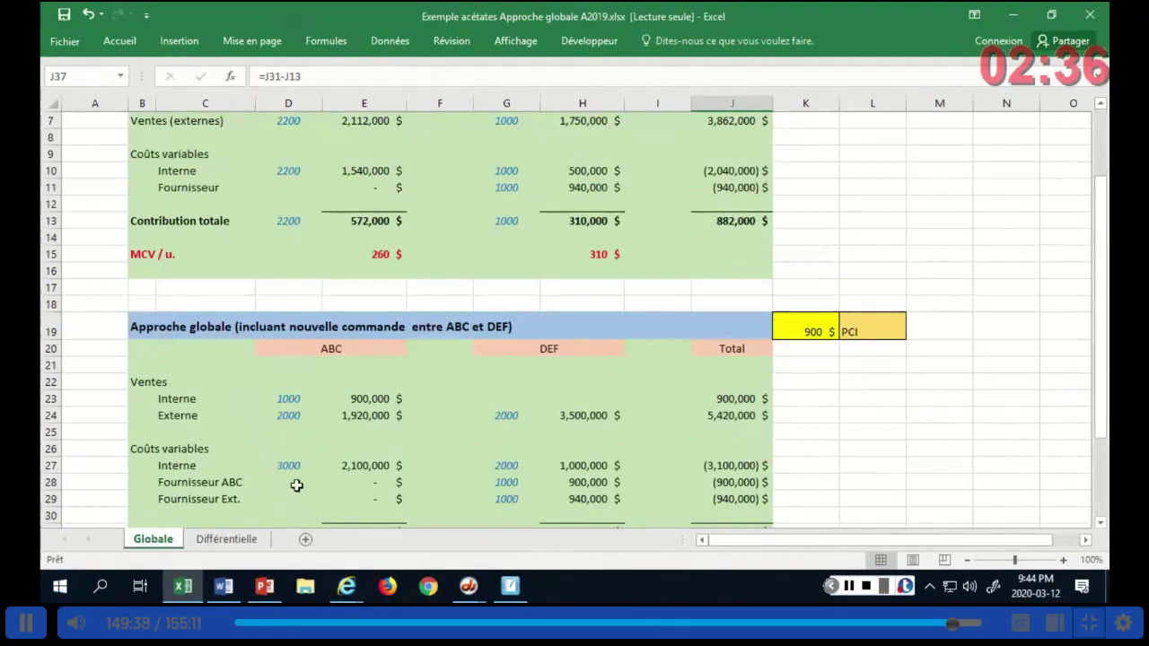
scroll(297, 486, "down", 1)
left_click(357, 170)
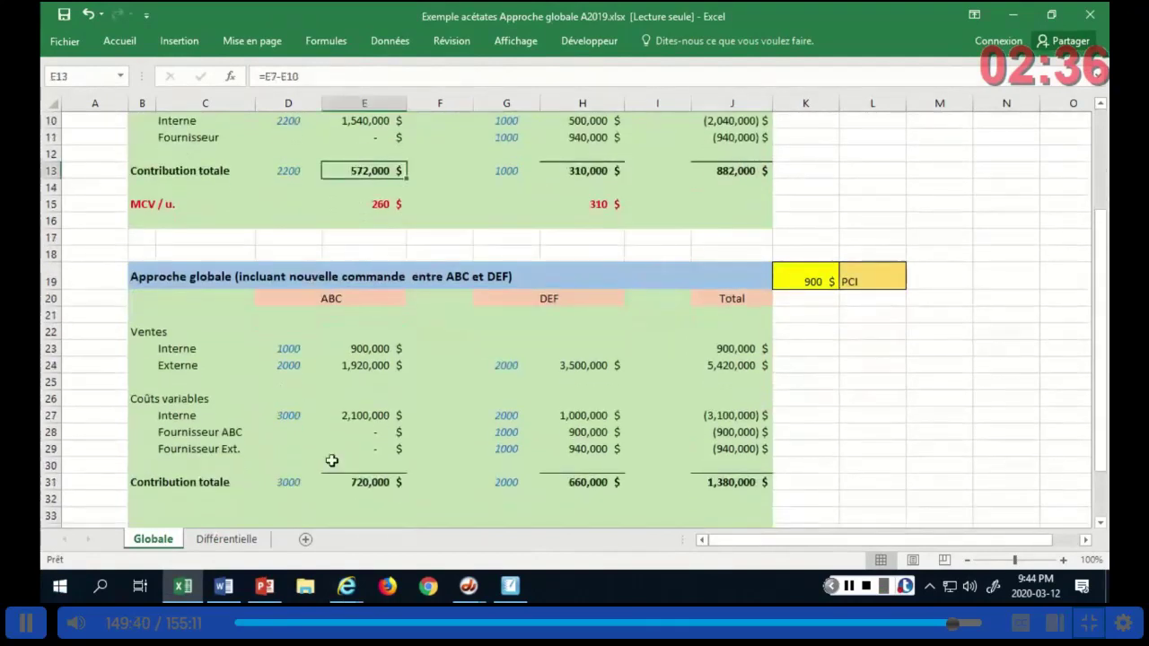
left_click(364, 482)
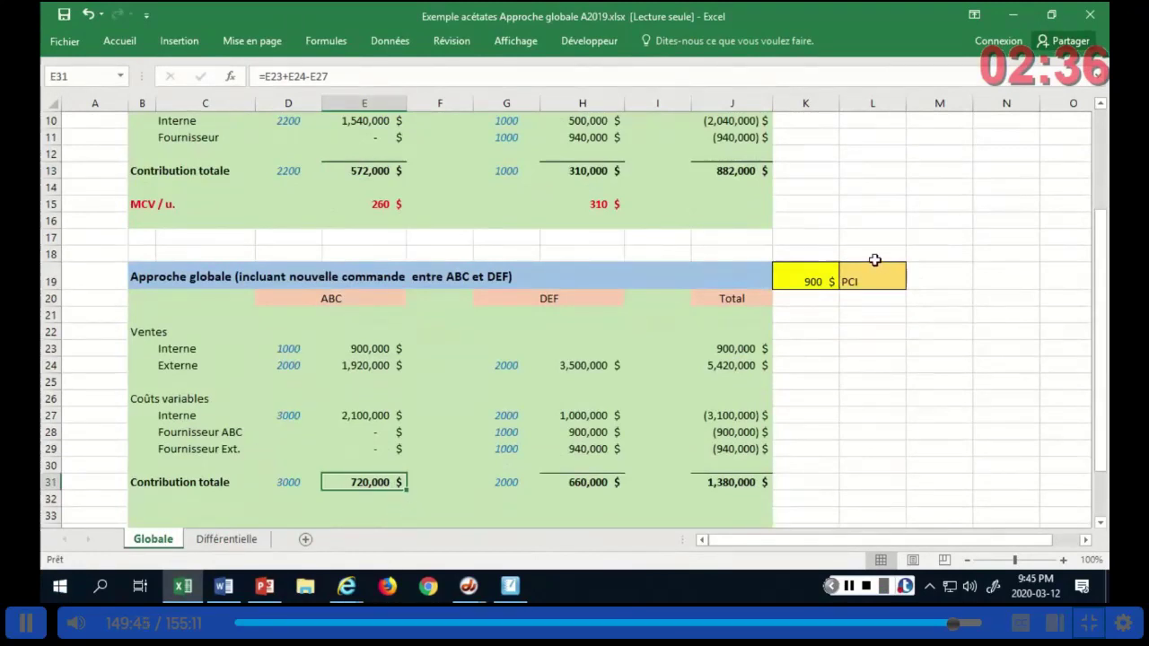
Compare DEF's total contribution on the Globale sheet between the status quo in H13 and the new order in H31
left_click(580, 170)
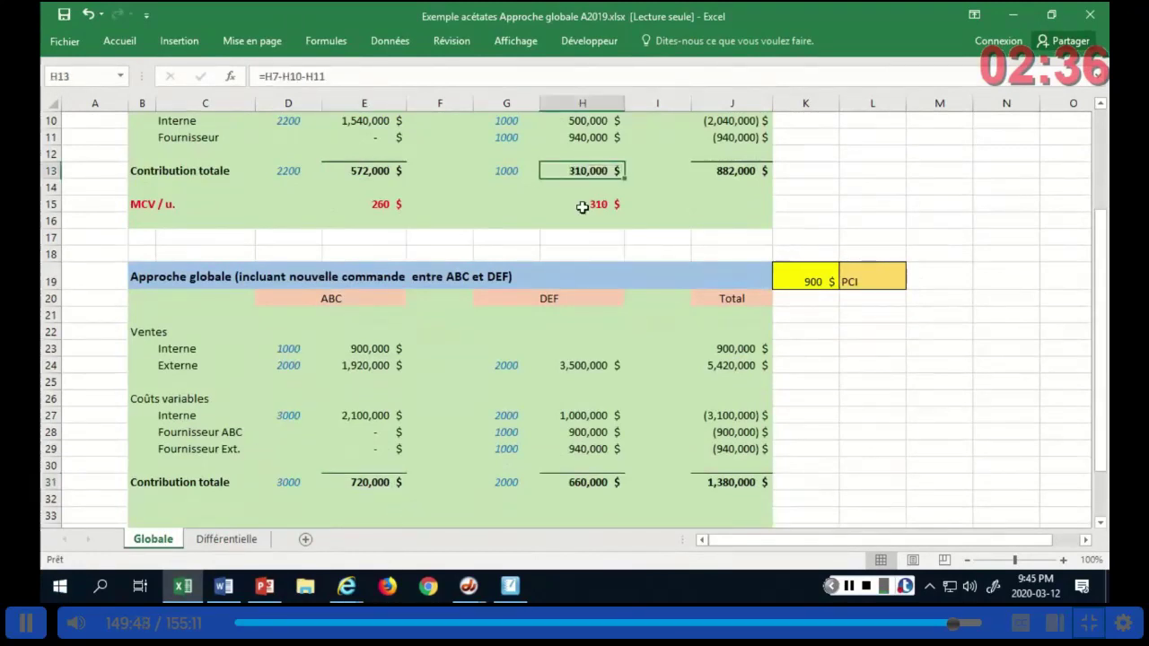
left_click(586, 482)
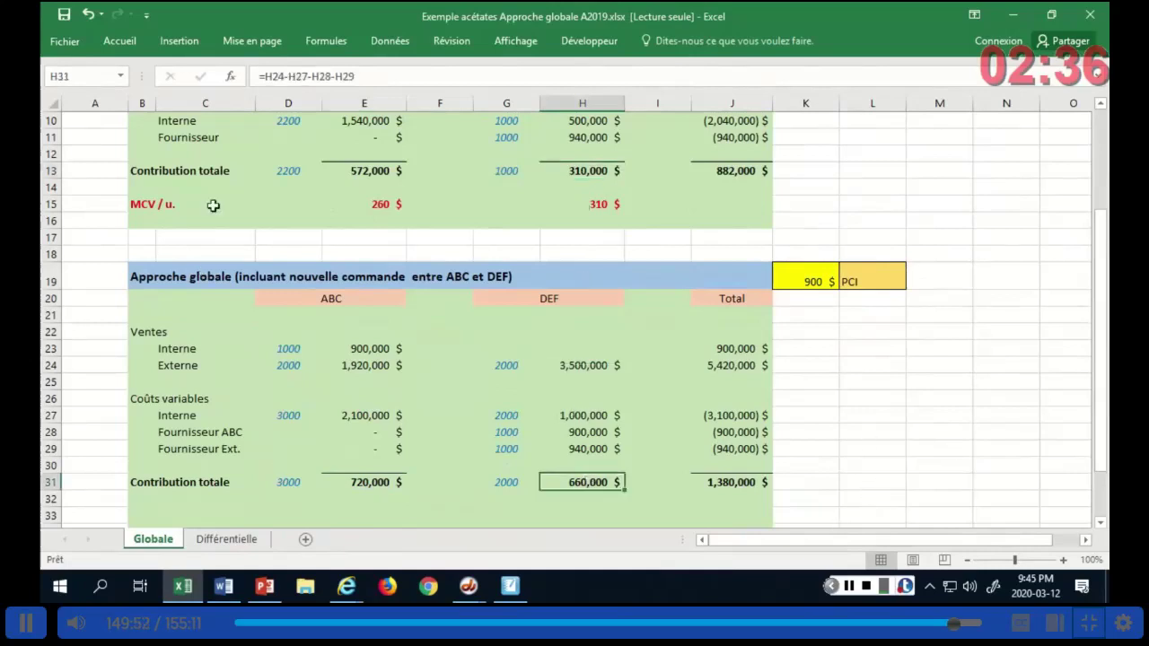
Compare ABC's status quo sales volume in D7 with its internal and external volumes in D23 and D24, and check its total contribution in E31
scroll(257, 249, "up", 1)
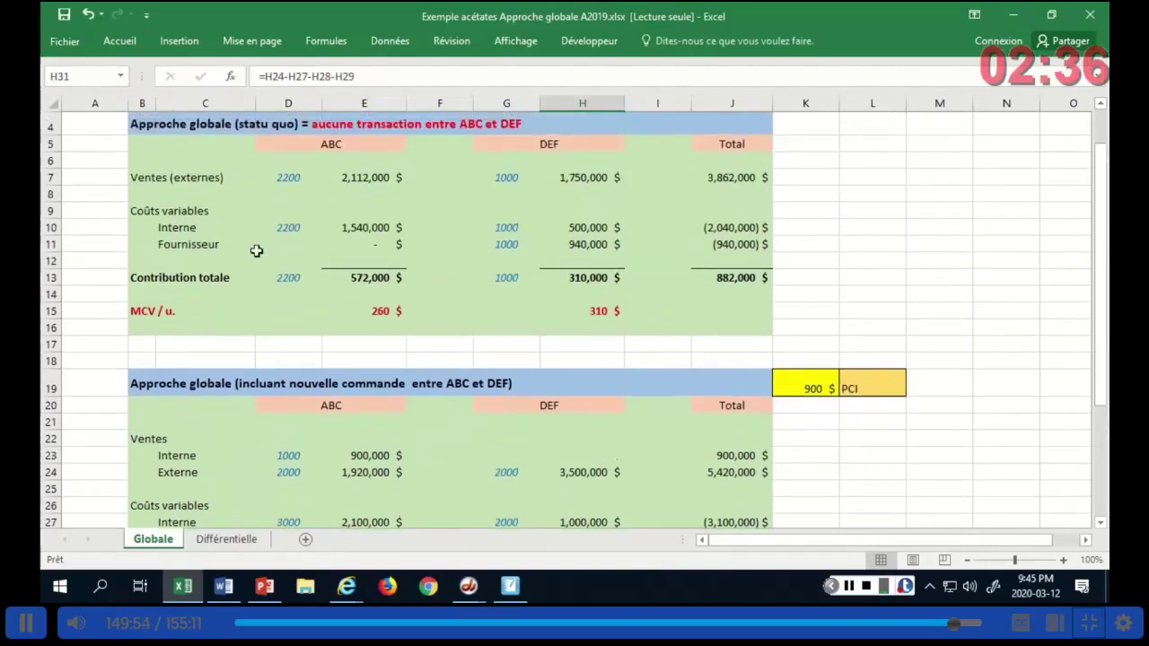
left_click(290, 176)
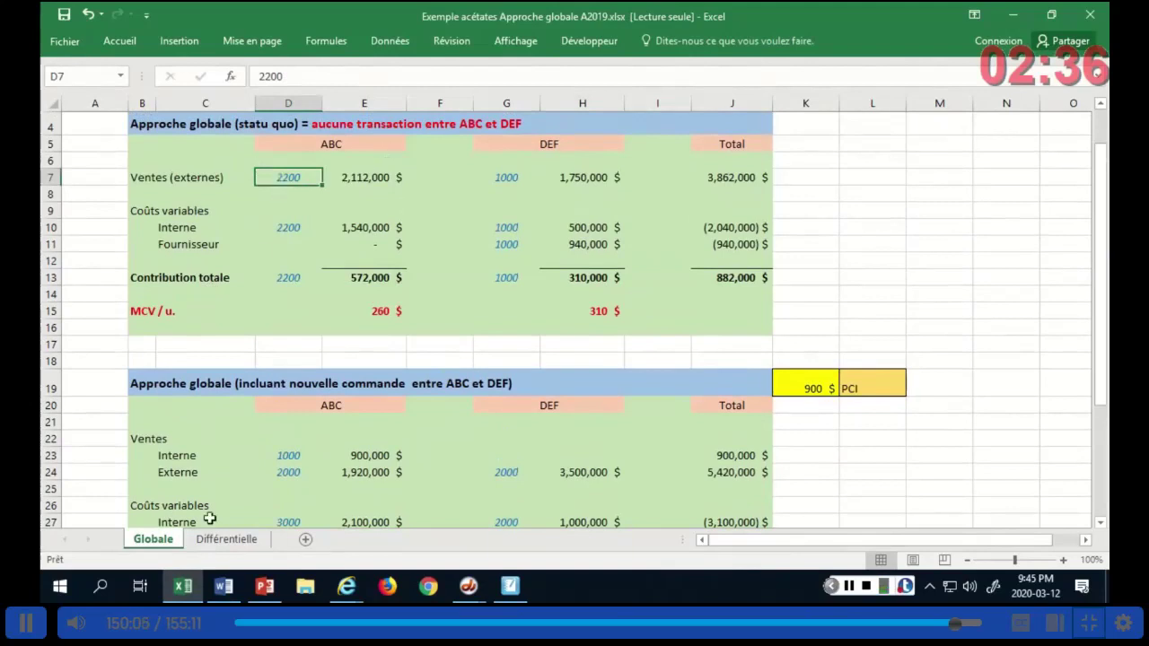
left_click(184, 454)
left_click(271, 445)
left_click(275, 457)
left_click(277, 487)
left_click(280, 477)
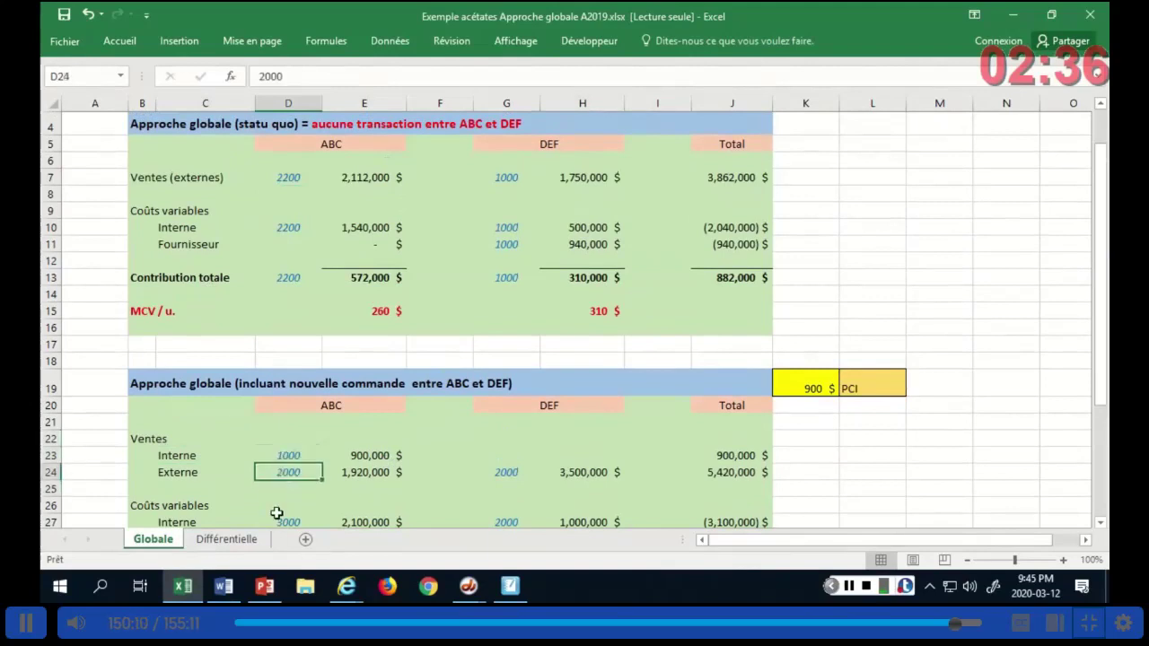
scroll(281, 516, "down", 2)
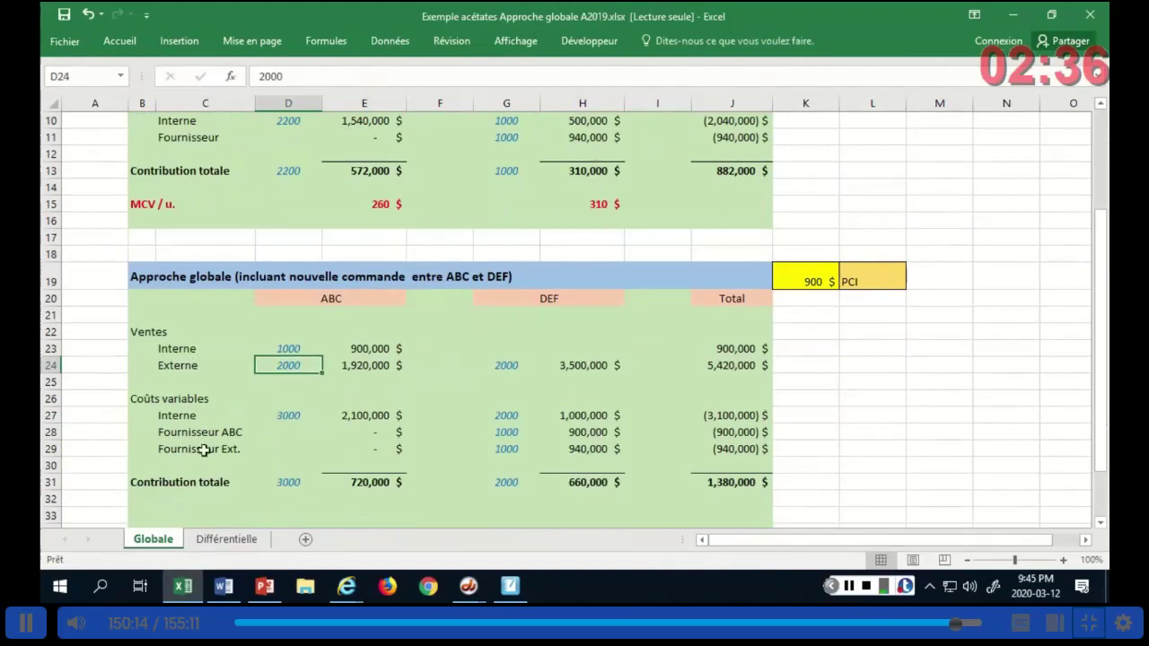
left_click(362, 482)
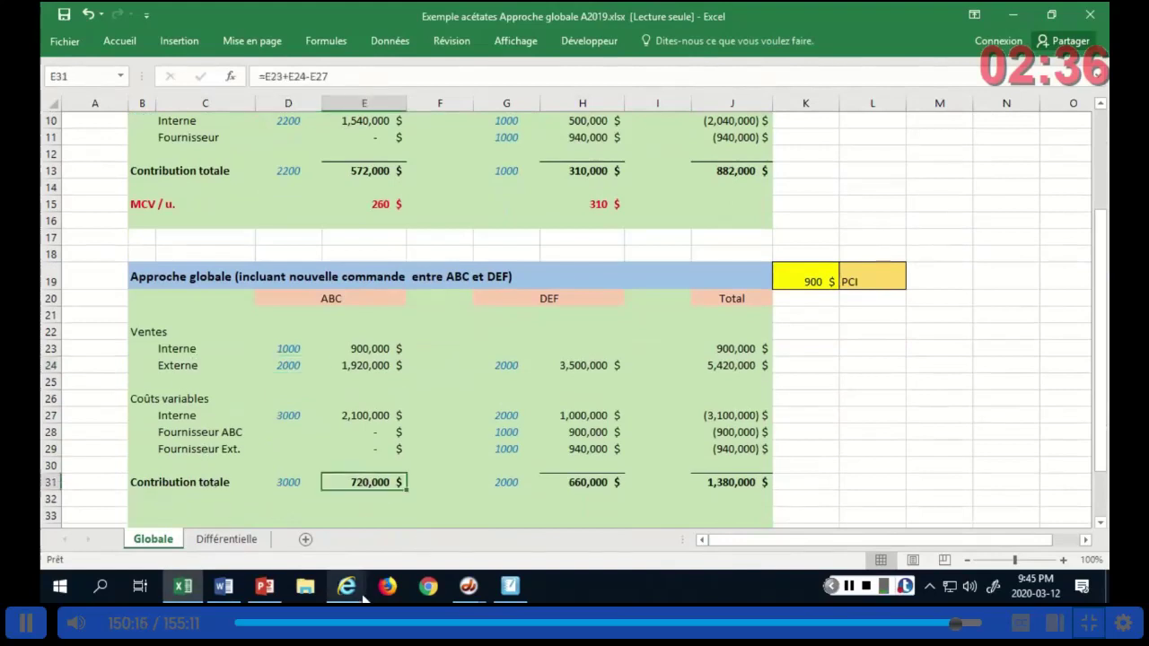
mouse_move(361, 598)
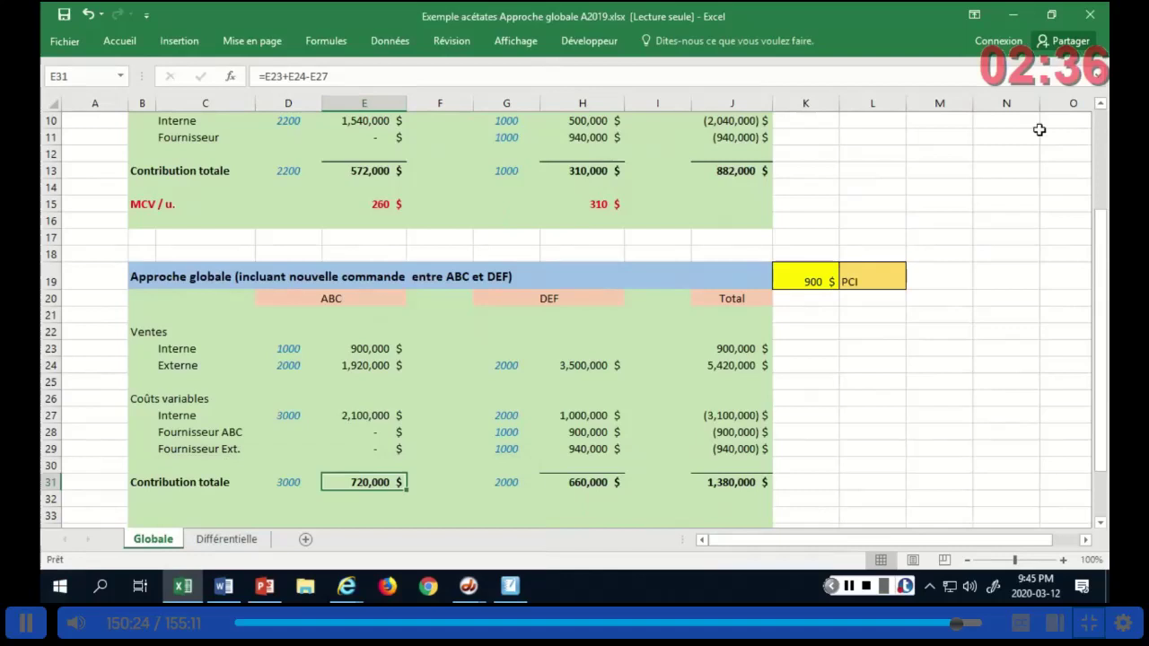
left_click(933, 171)
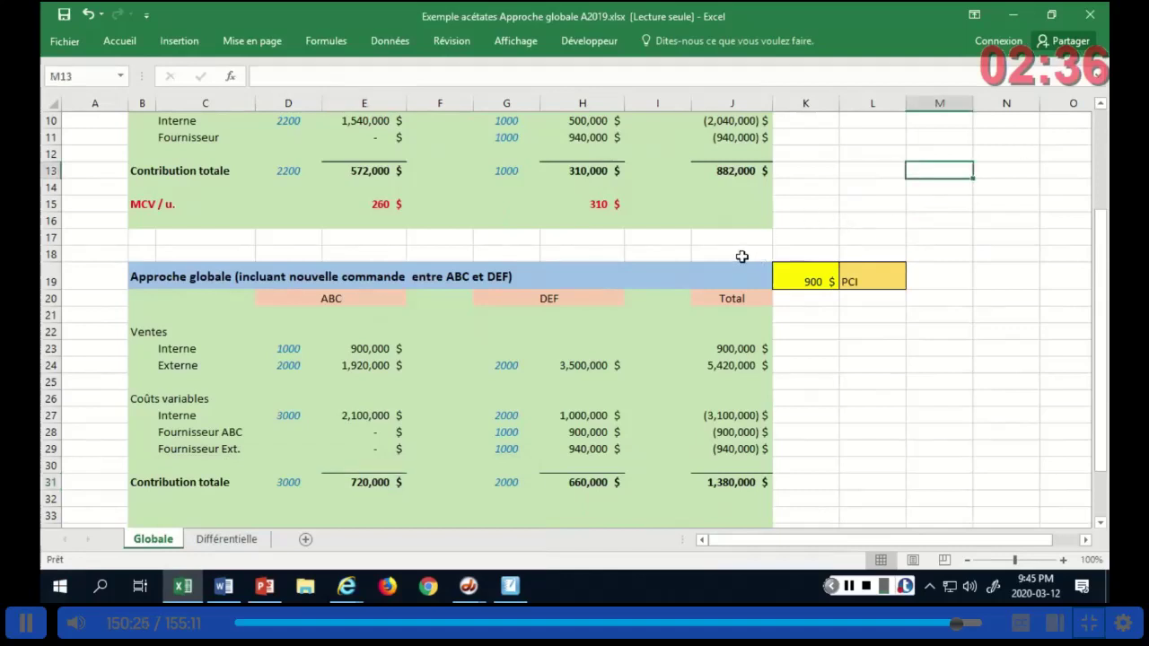
Set the internal transfer price (PCI) in cell K19 of the Globale sheet to 950 $
scroll(813, 341, "up", 3)
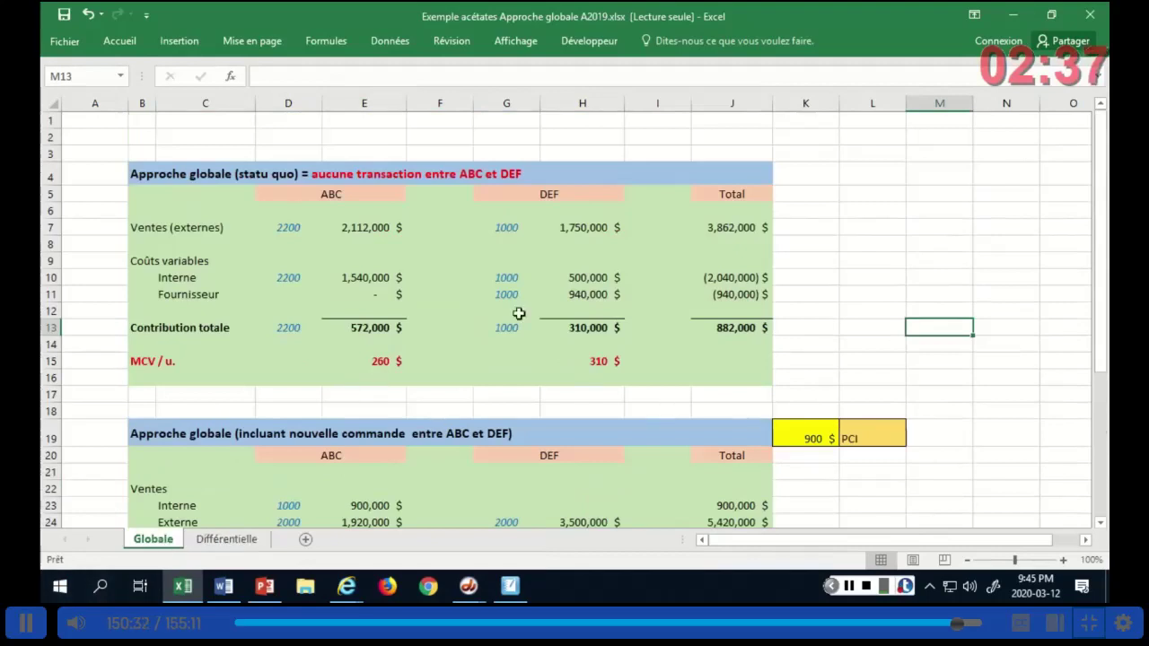
left_click(808, 434)
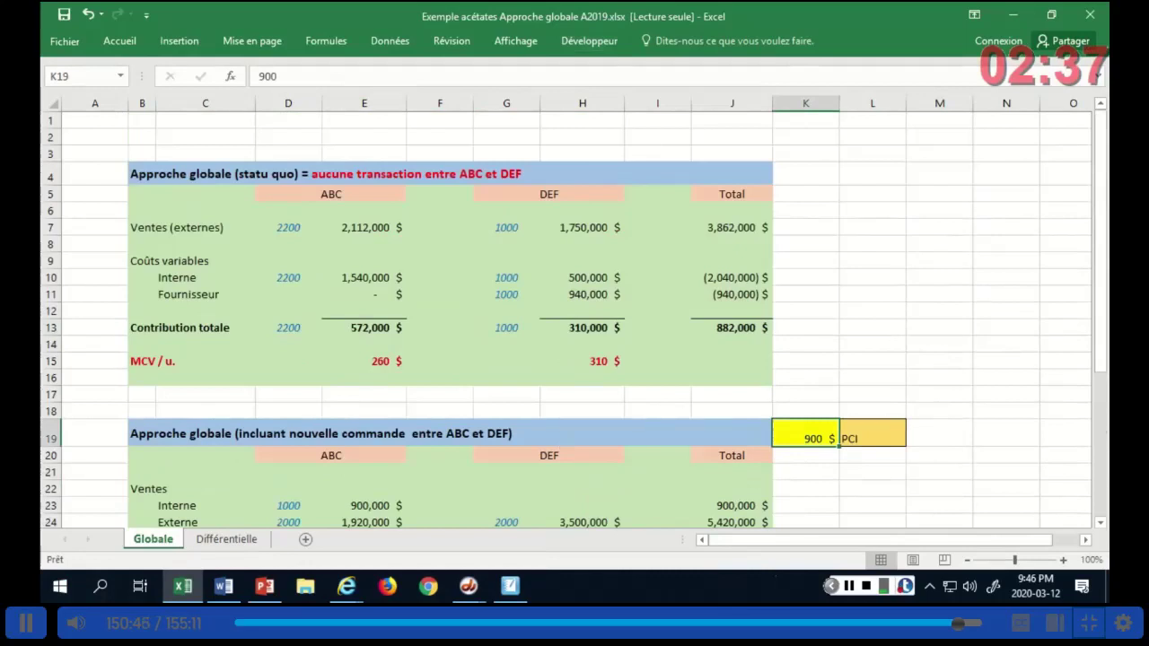
type("95")
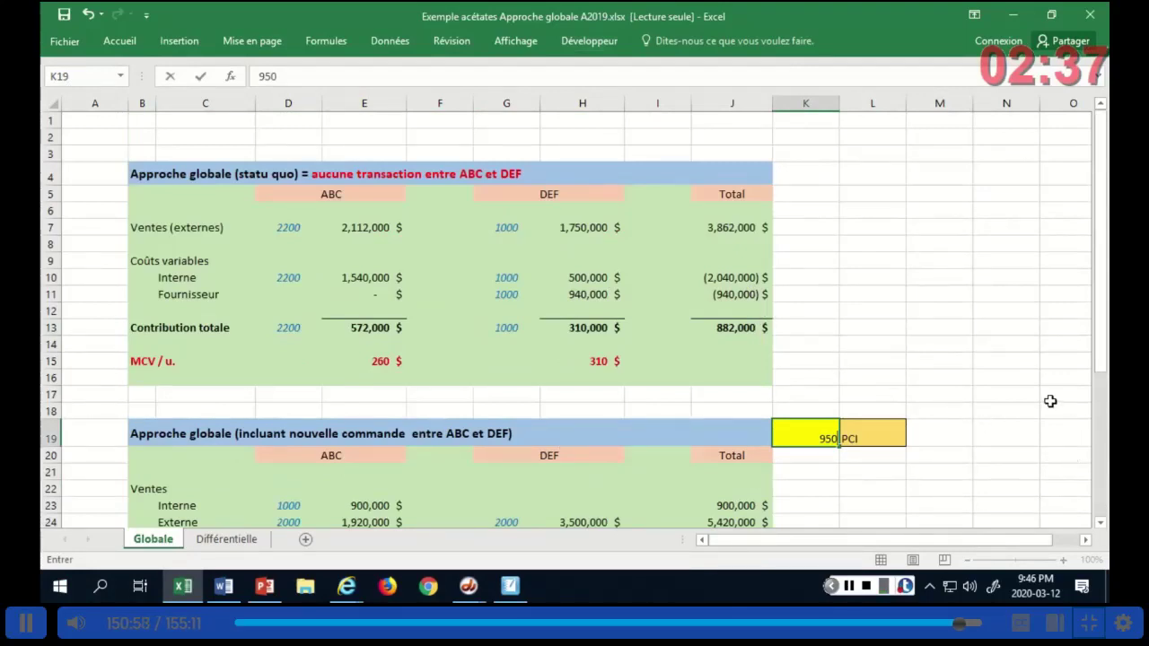
scroll(1033, 404, "down", 2)
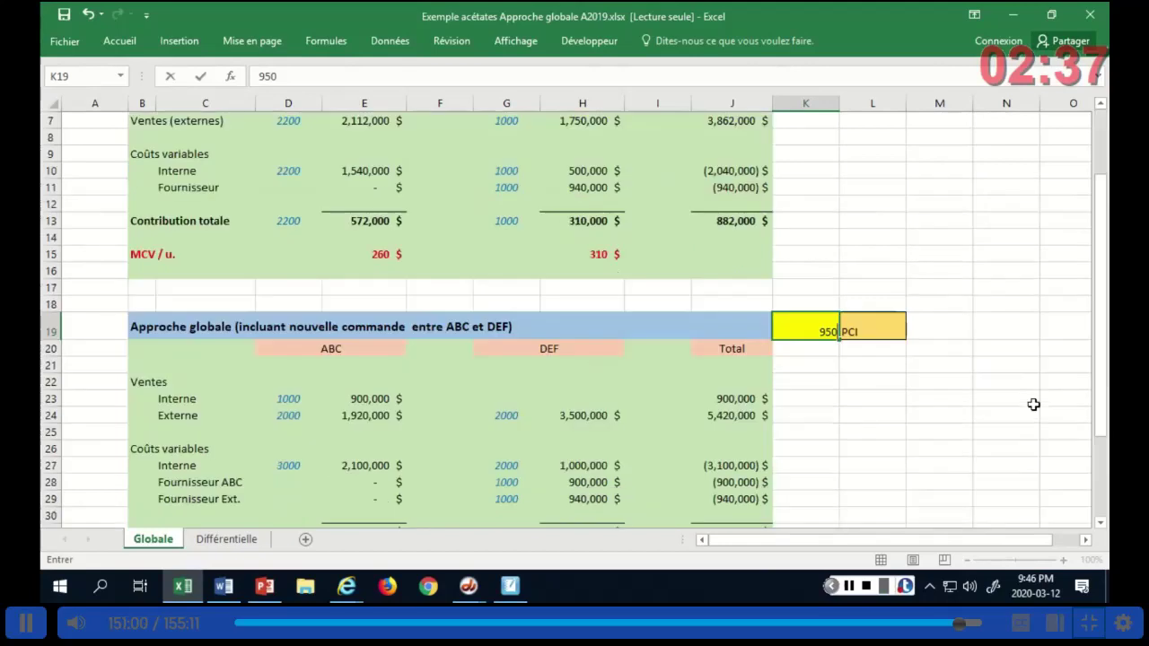
scroll(1034, 405, "down", 1)
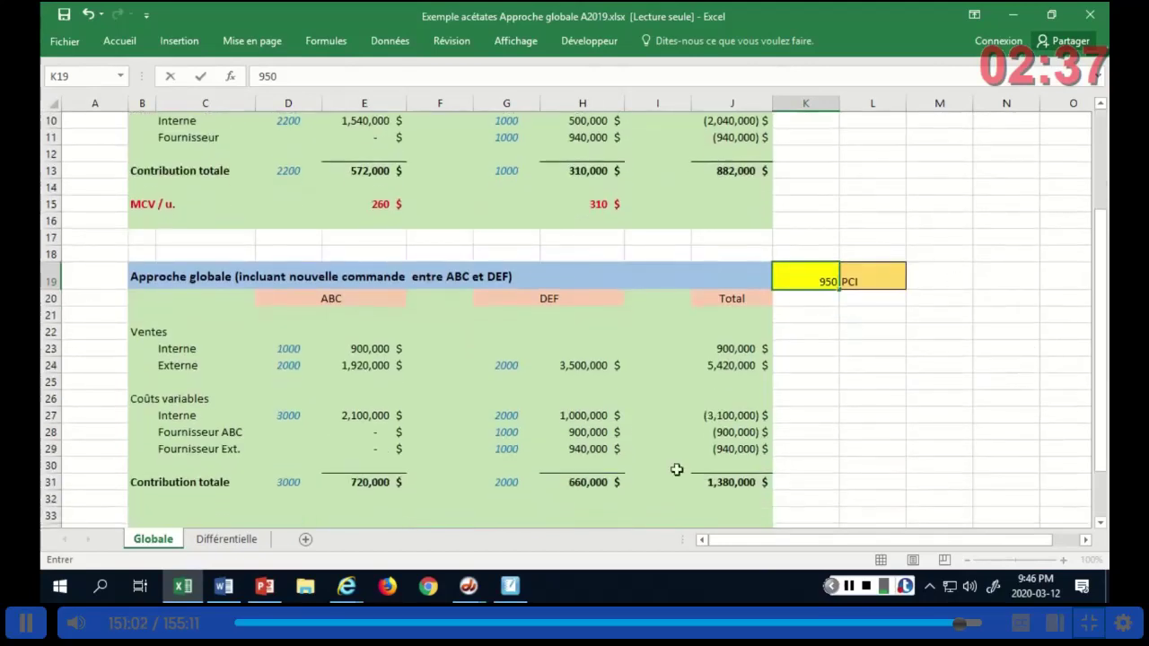
left_click(725, 481)
left_click(942, 457)
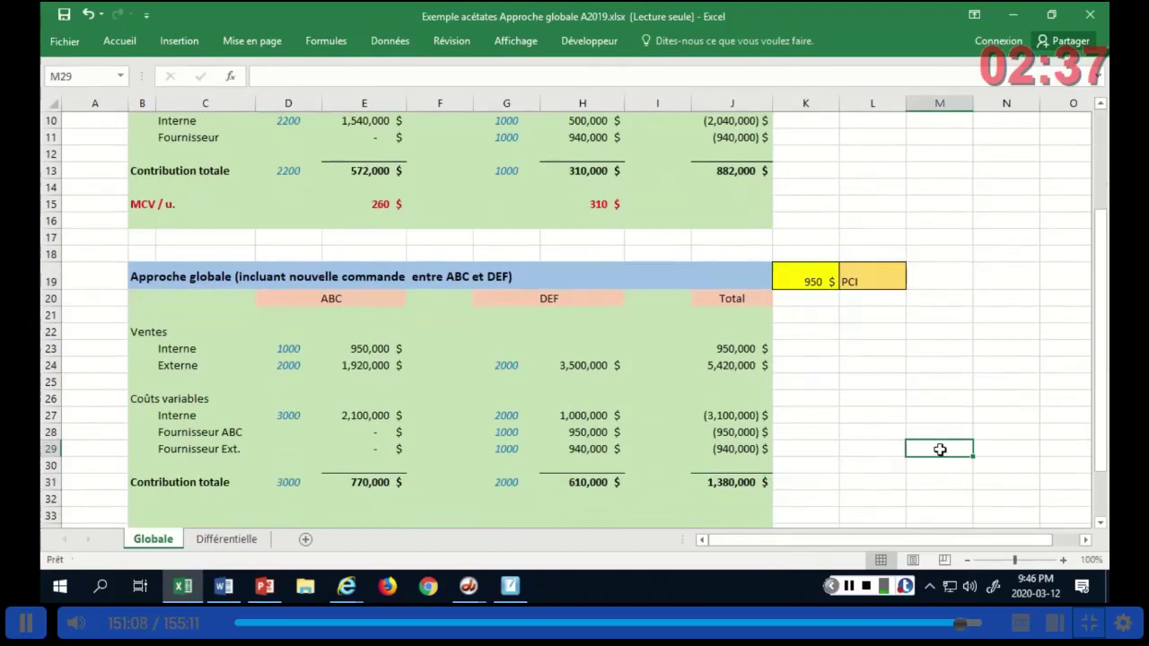
Check the transfer price in K19 against the group's total contribution in J31 and its difference from the status quo in J37
left_click(801, 278)
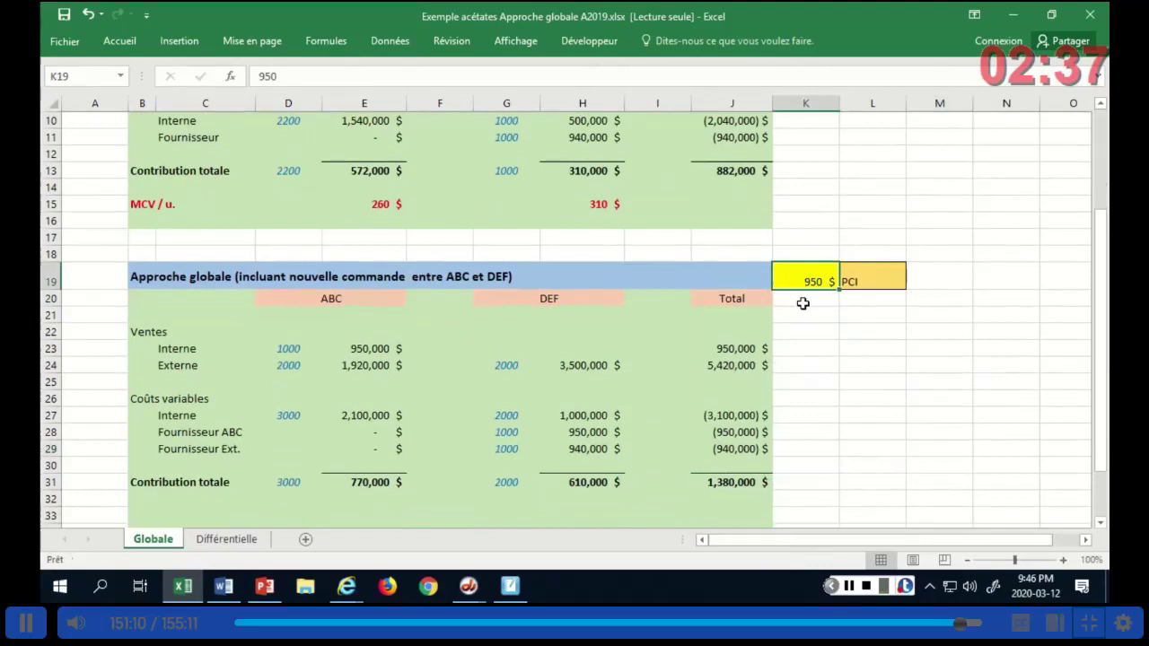
left_click(732, 480)
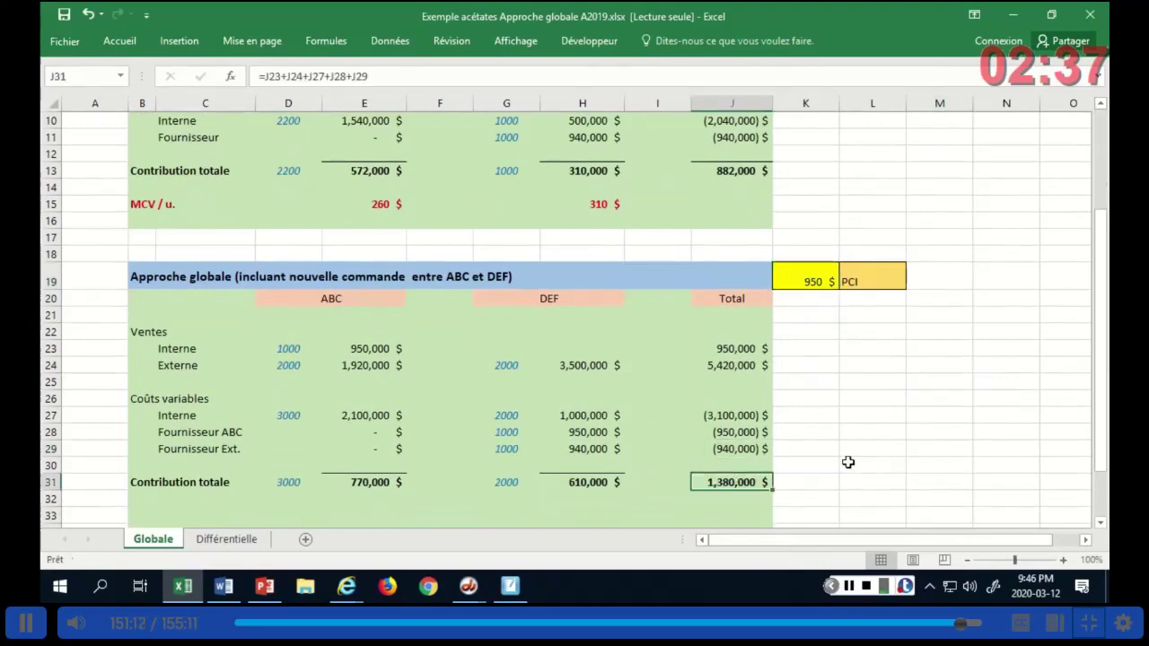
scroll(839, 453, "down", 2)
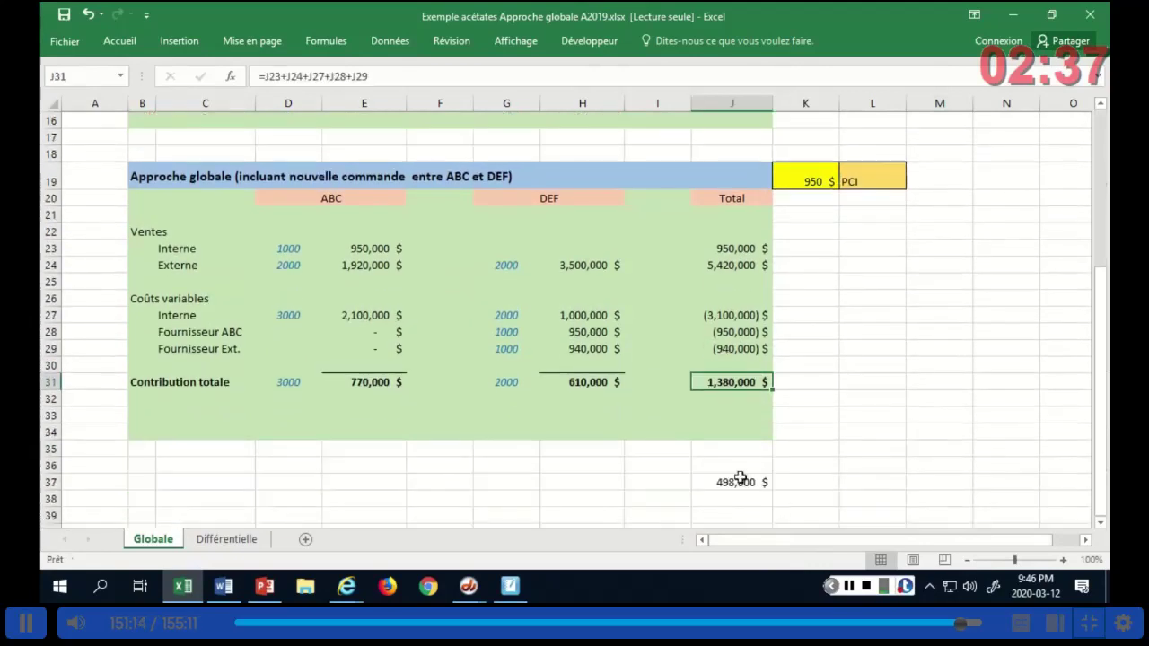
left_click(741, 479)
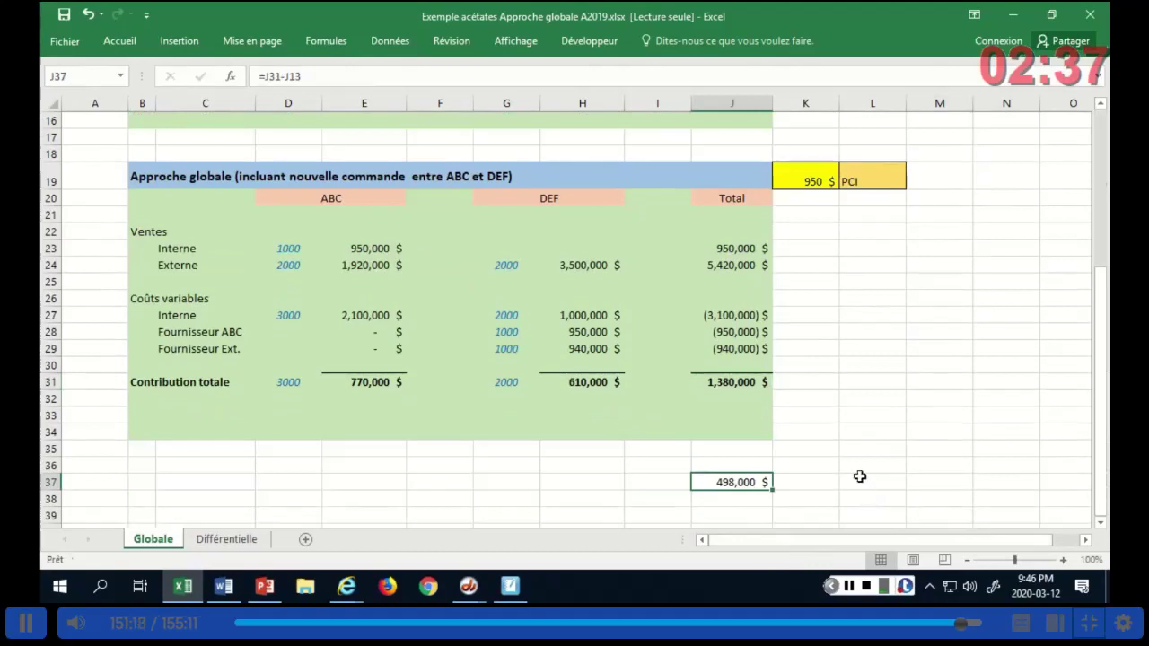
scroll(860, 474, "up", 2)
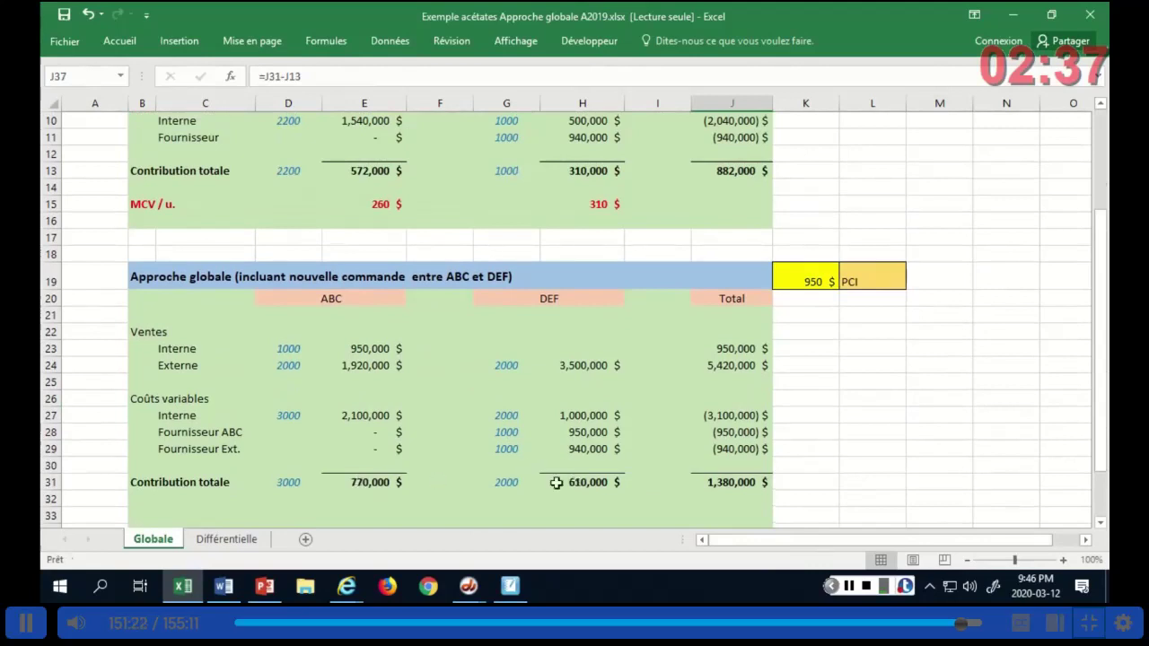
left_click(878, 334)
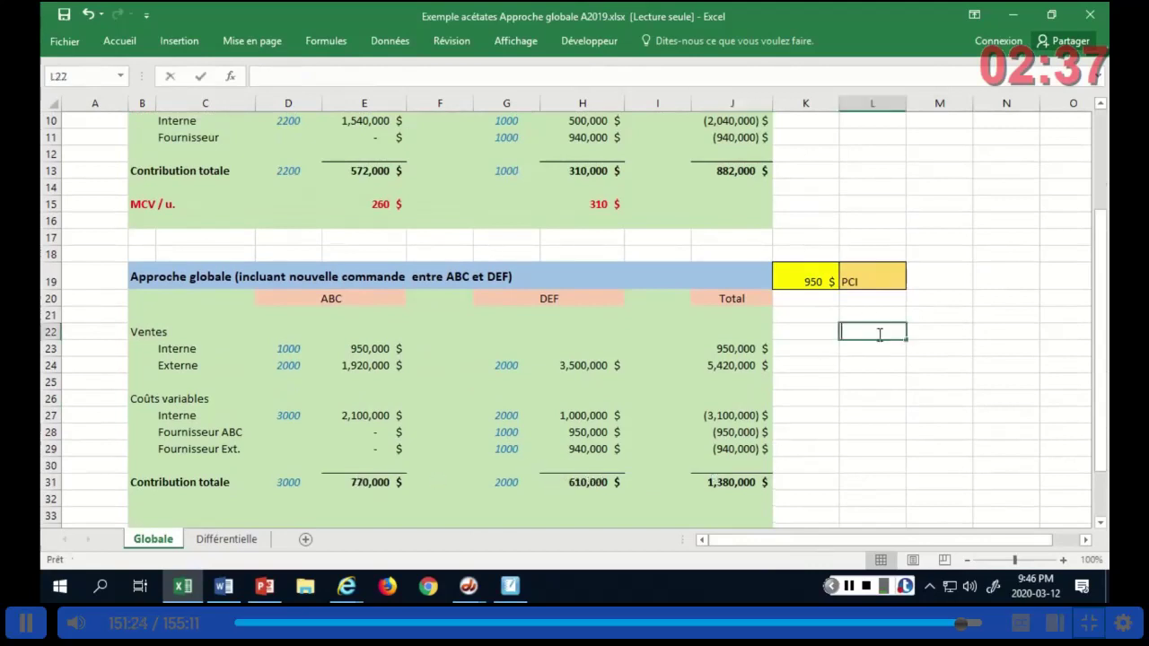
key("Down")
left_click(886, 436)
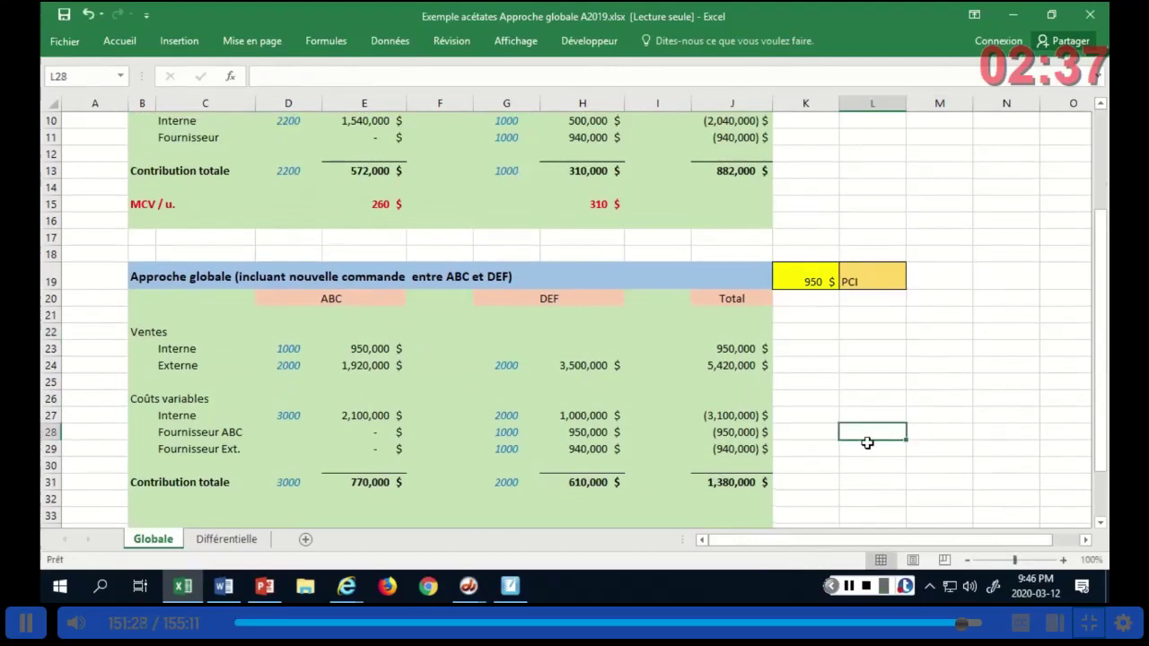
left_click(867, 443)
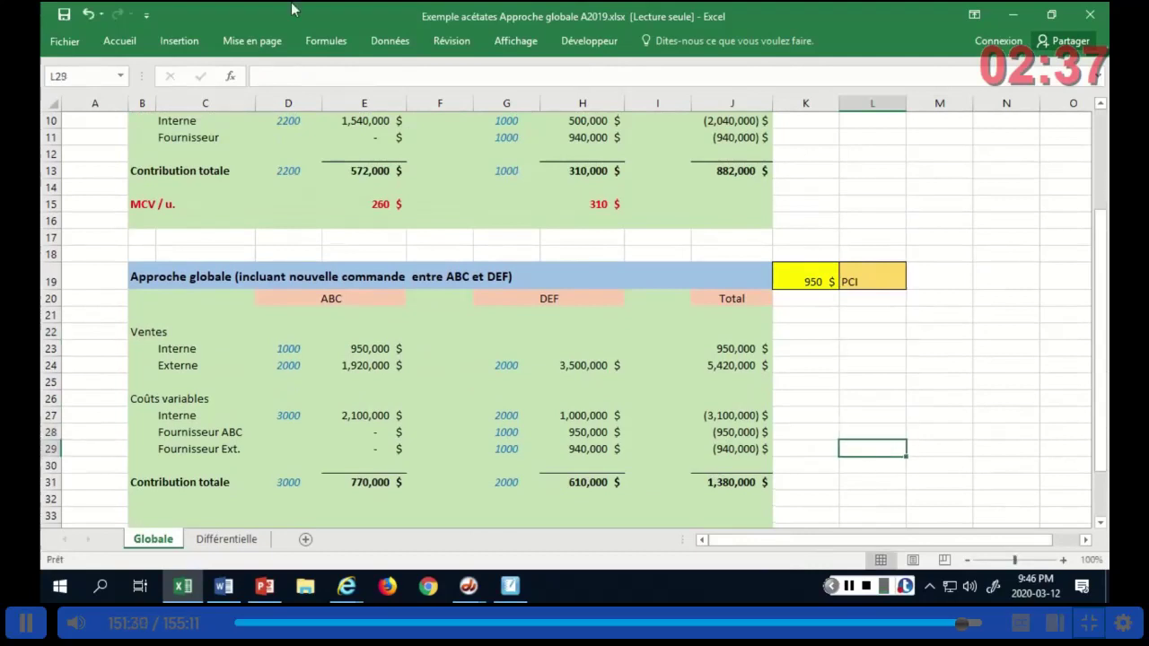
left_click(1006, 364)
left_click(941, 363)
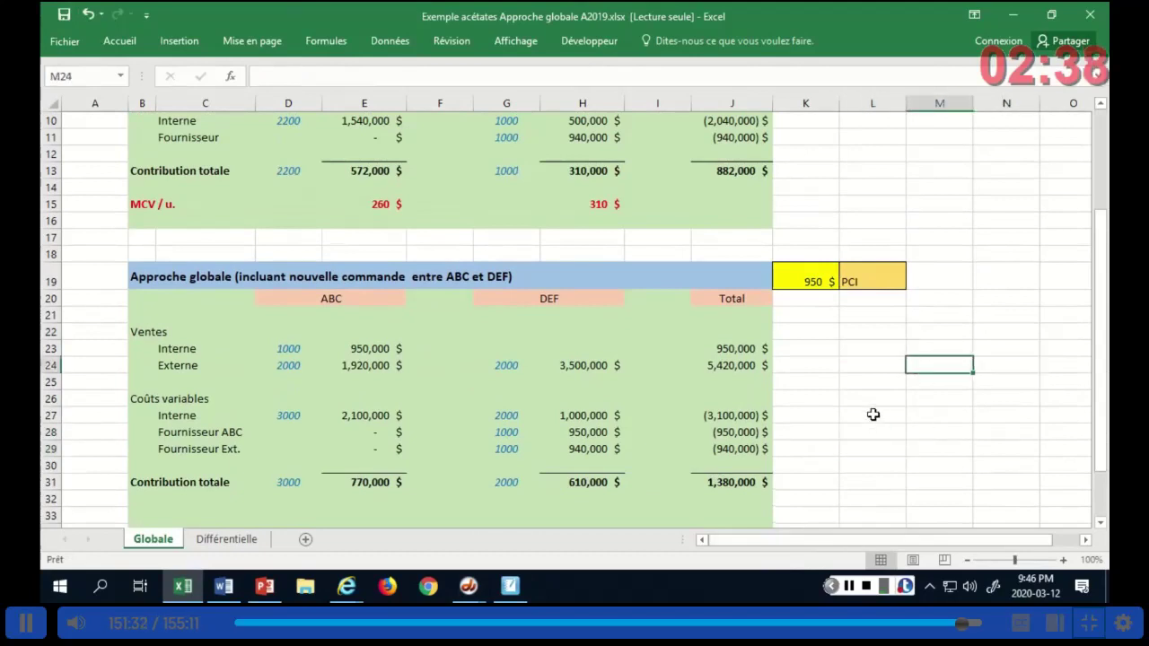
left_click(832, 281)
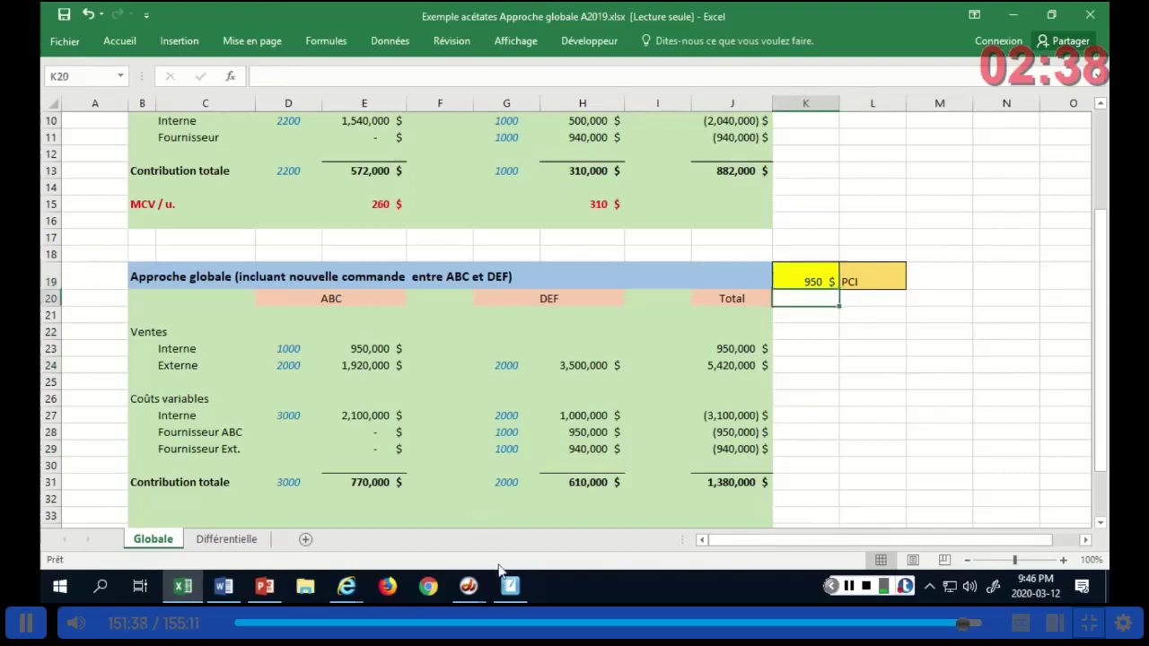
left_click(880, 418)
scroll(795, 438, "down", 4)
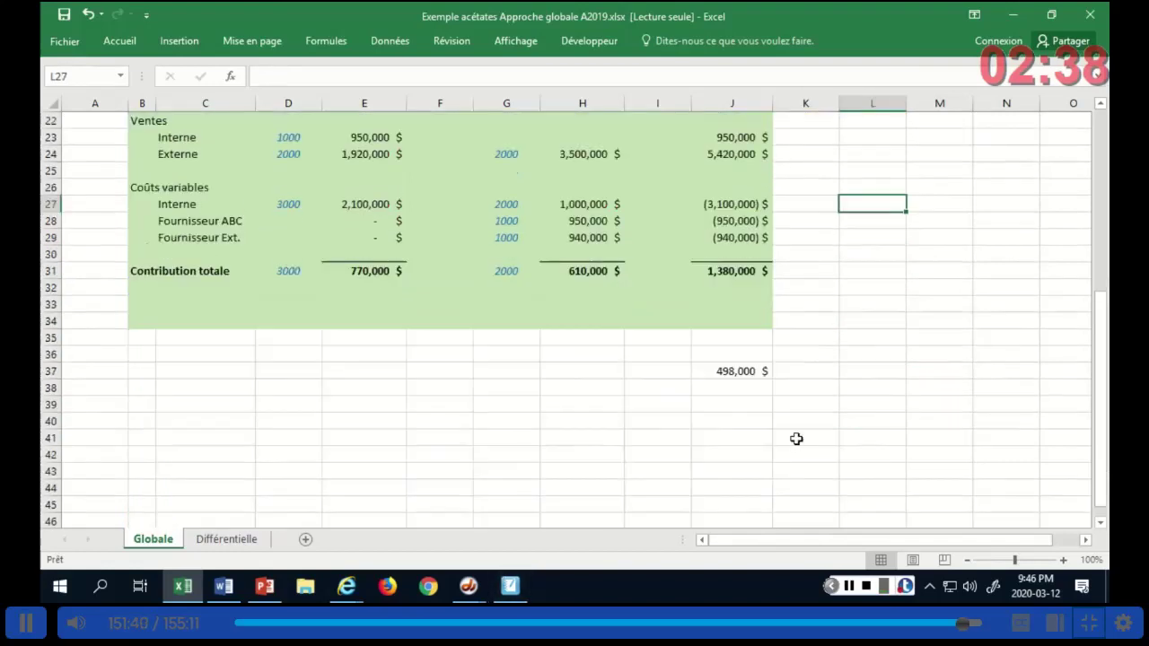
scroll(786, 436, "up", 4)
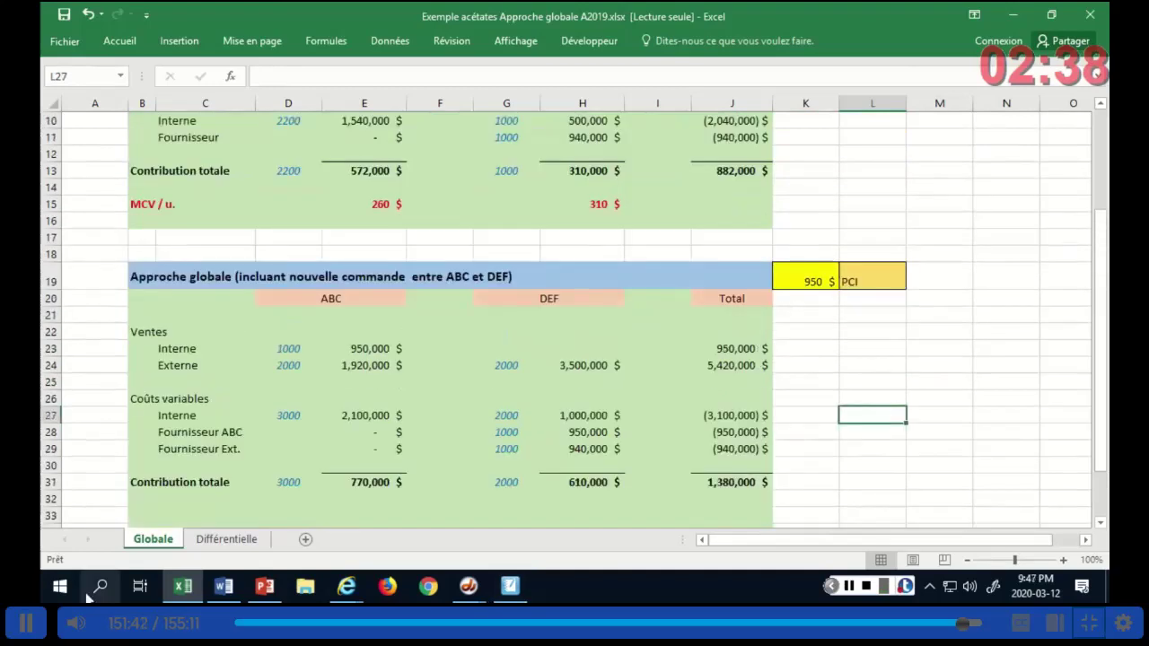
Inspect the additional contribution formulas for 1 000 units in G5 for ABC and G15 for DEF on the Différentielle sheet
left_click(220, 542)
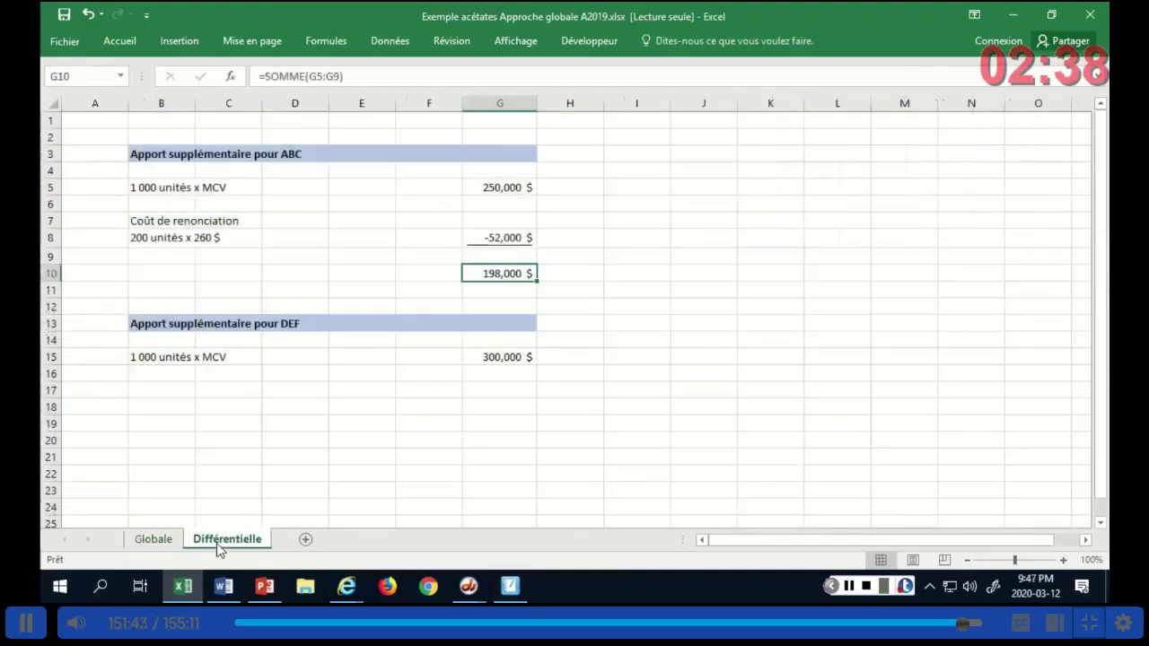
left_click(469, 187)
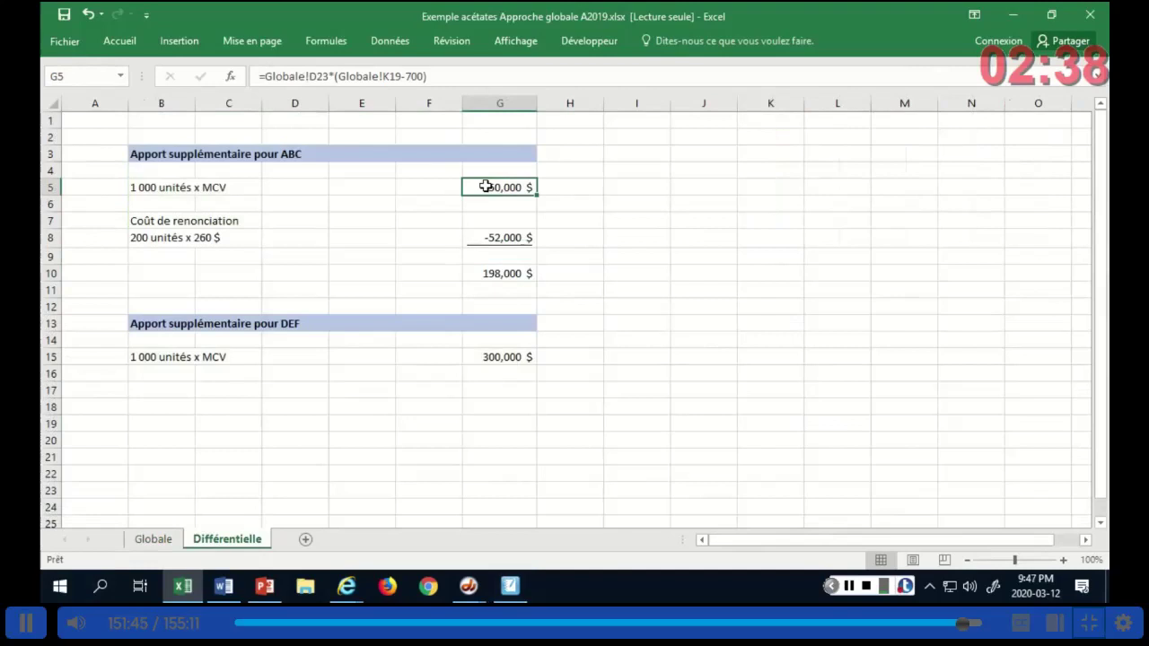
left_click(494, 359)
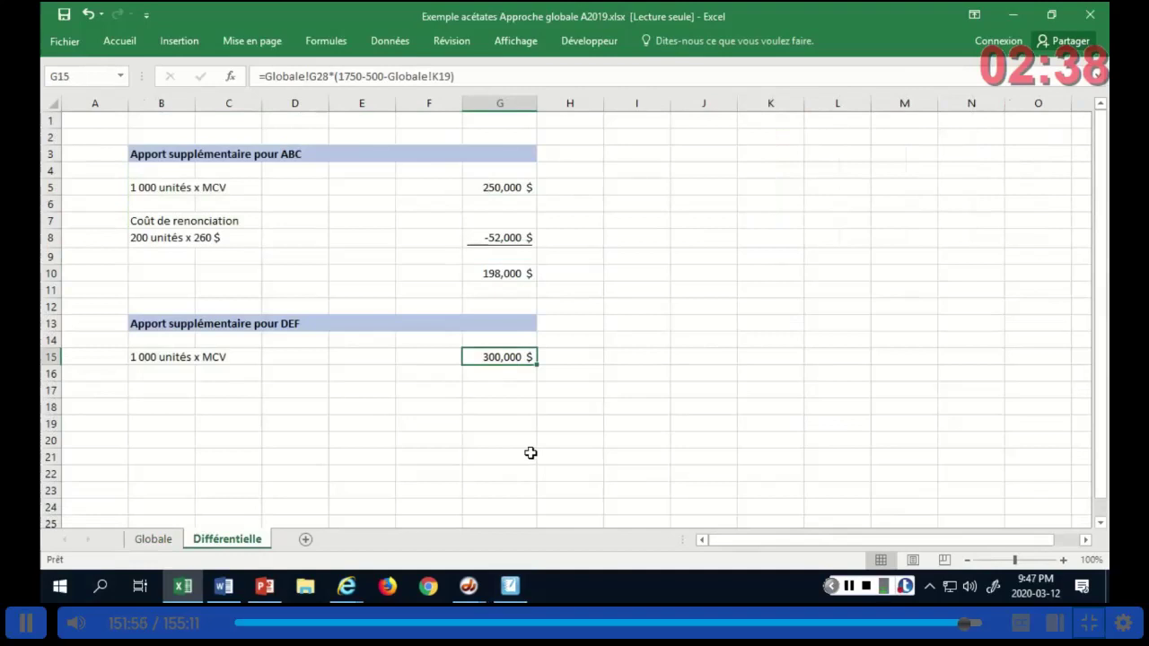
Compare the group's total contributions in J13 and J31 of the Globale sheet with their difference in J37, and check ABC's and DEF's in row 31
left_click(153, 544)
left_click(728, 170)
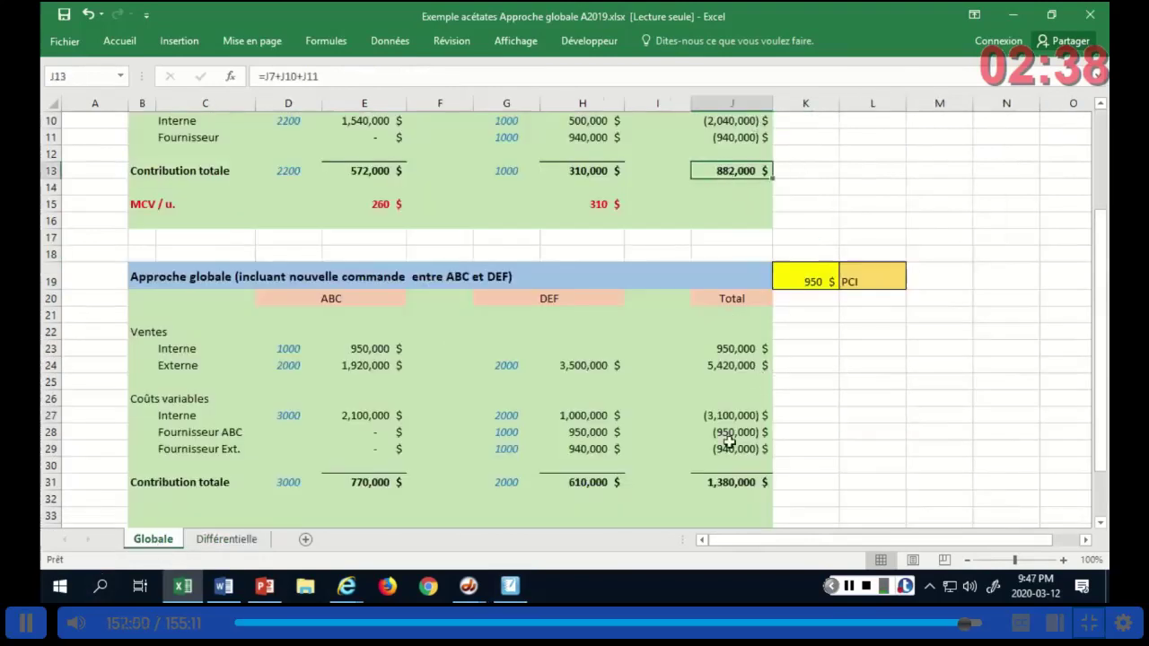
left_click(720, 483)
scroll(880, 480, "down", 2)
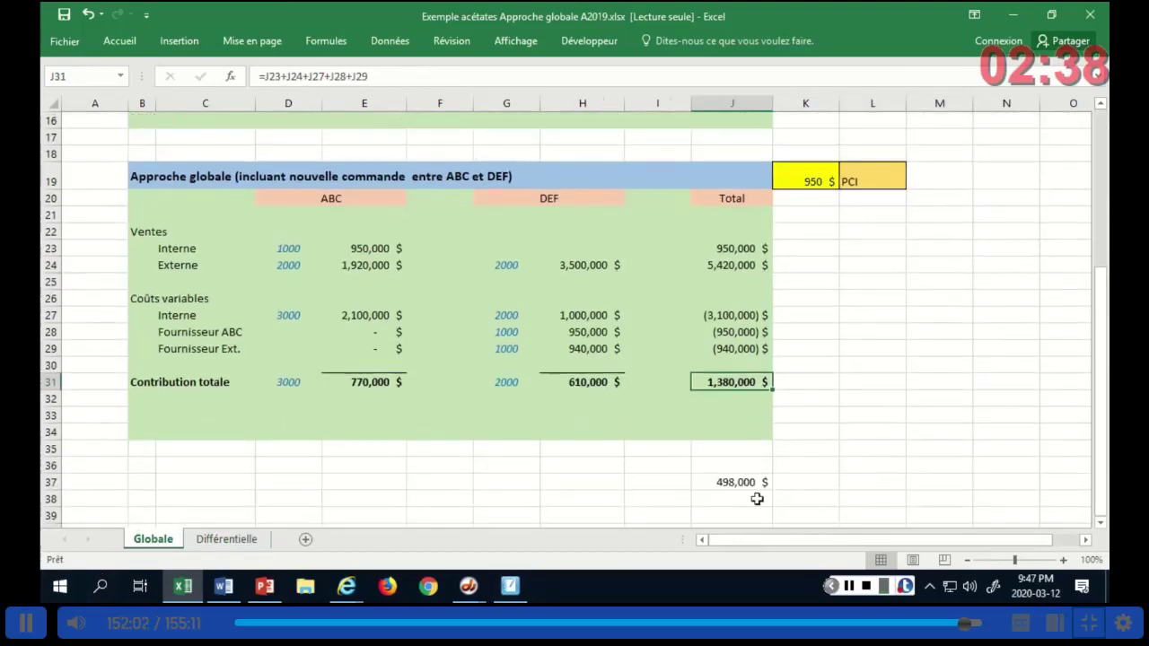
left_click(756, 487)
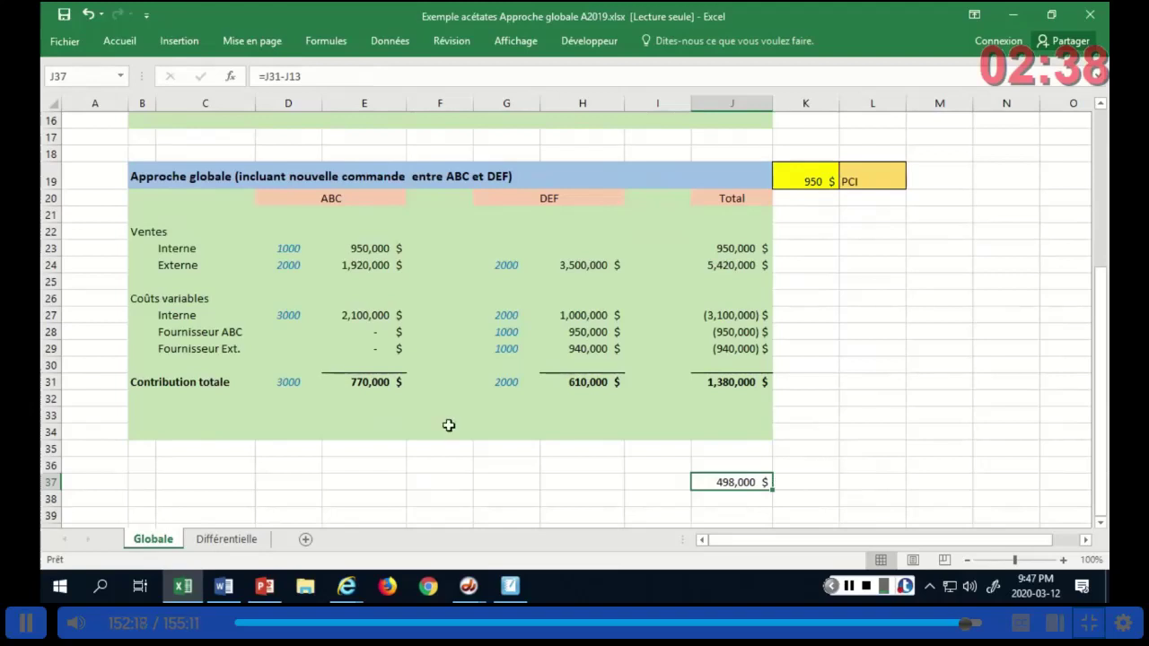
left_click(370, 382)
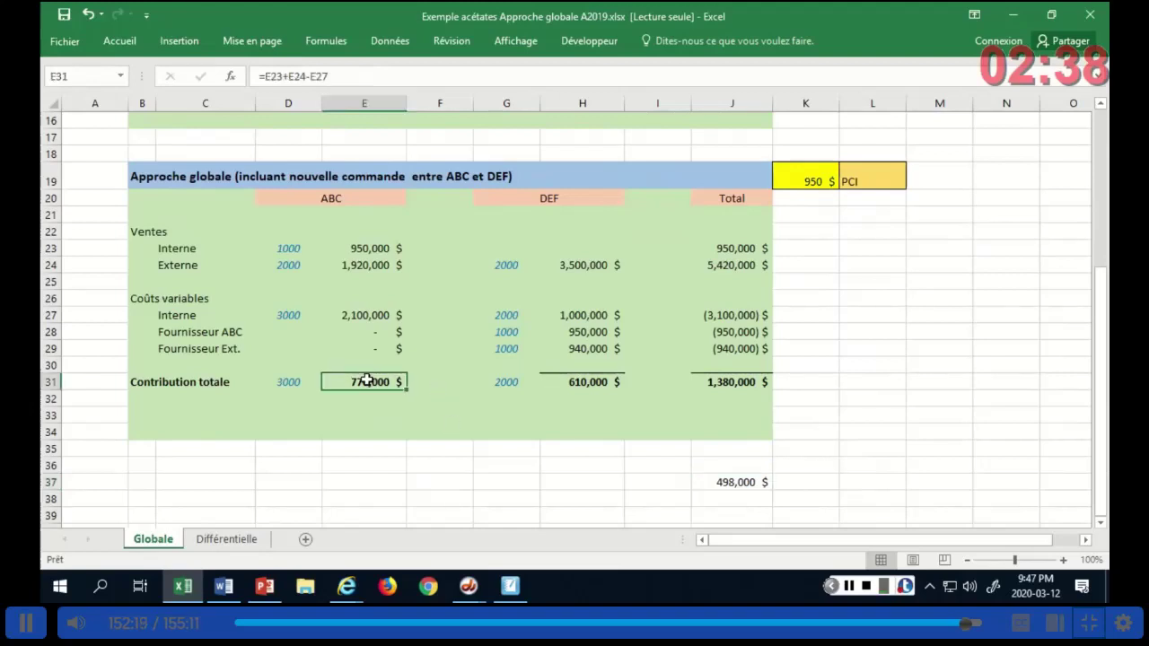
left_click(590, 381)
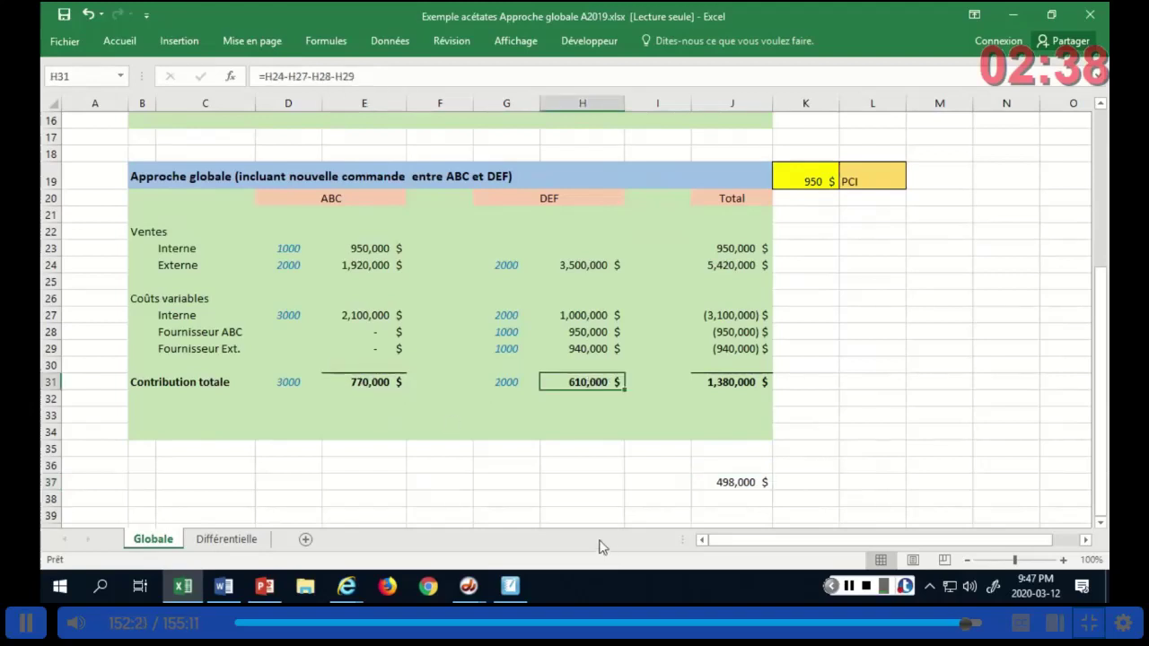
Check the additional contributions in G10 and G15 of the Différentielle sheet against DEF's total contributions in H13 and H31 of the Globale sheet
left_click(222, 543)
left_click(494, 274)
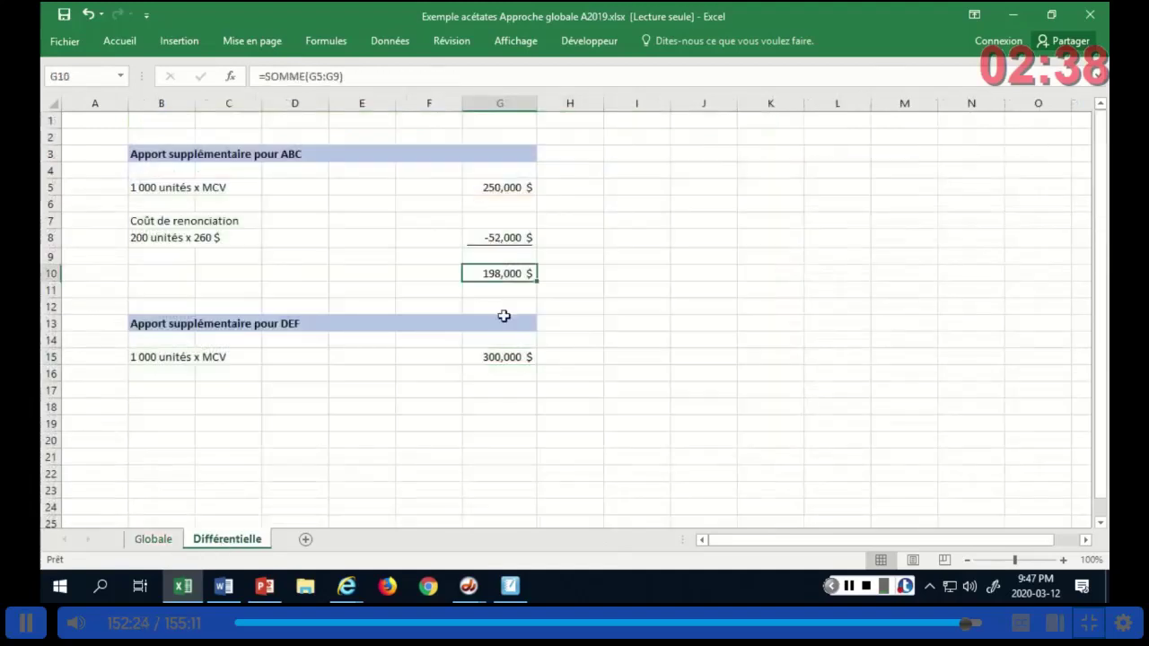
left_click(491, 356)
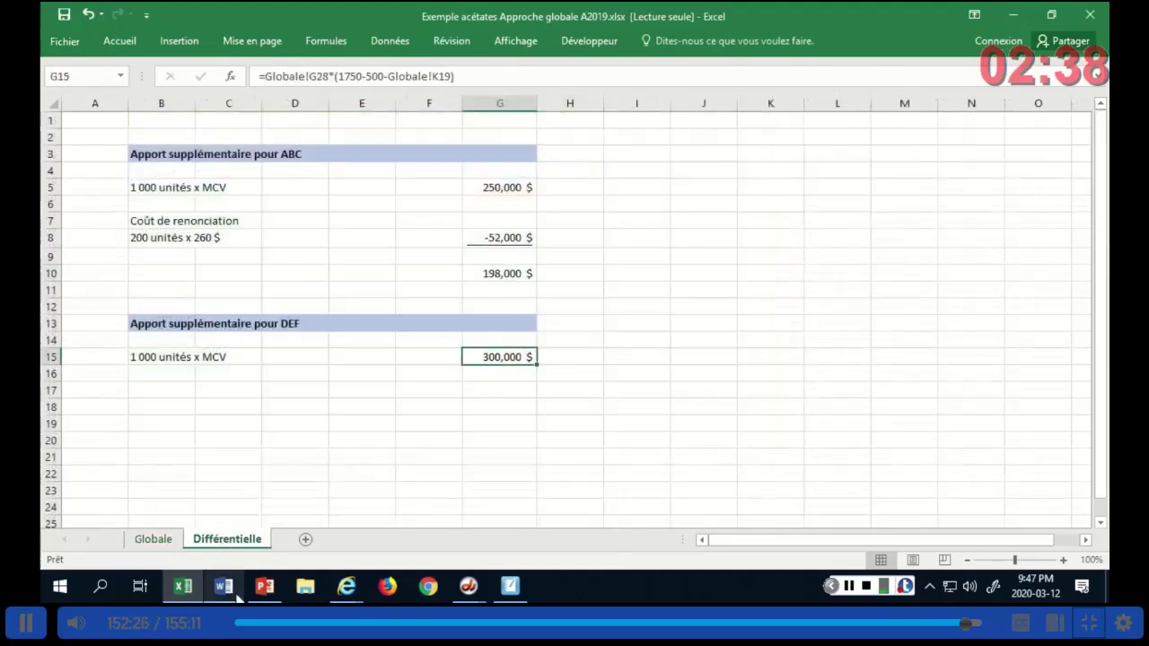
left_click(157, 540)
scroll(656, 421, "up", 3)
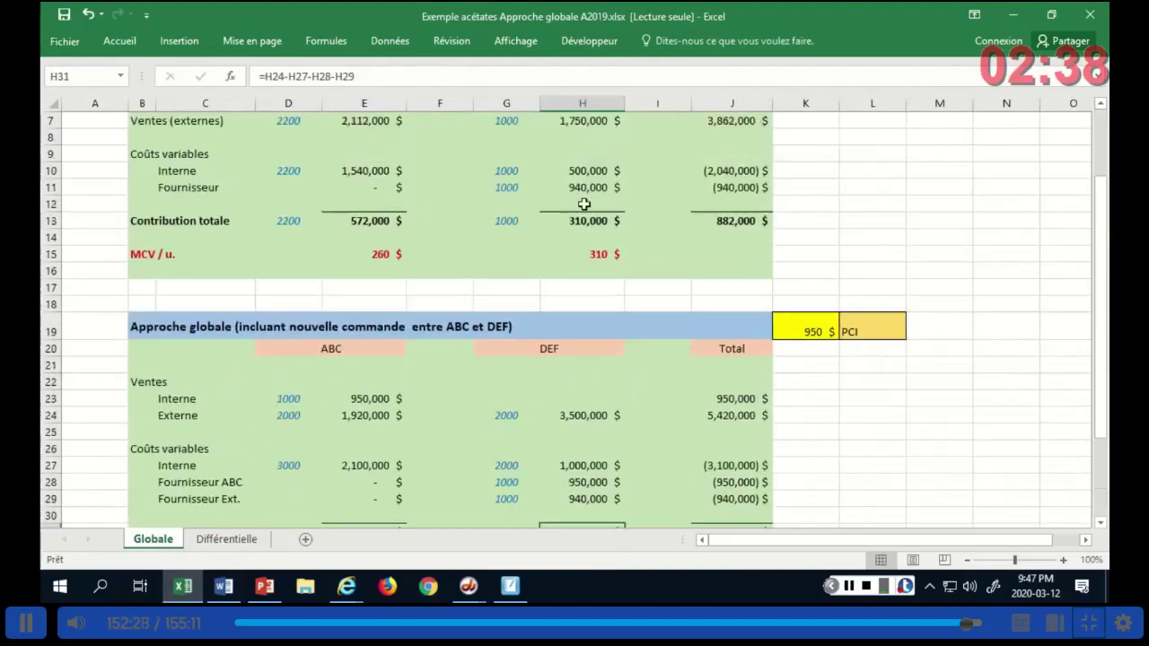
scroll(584, 409, "down", 4)
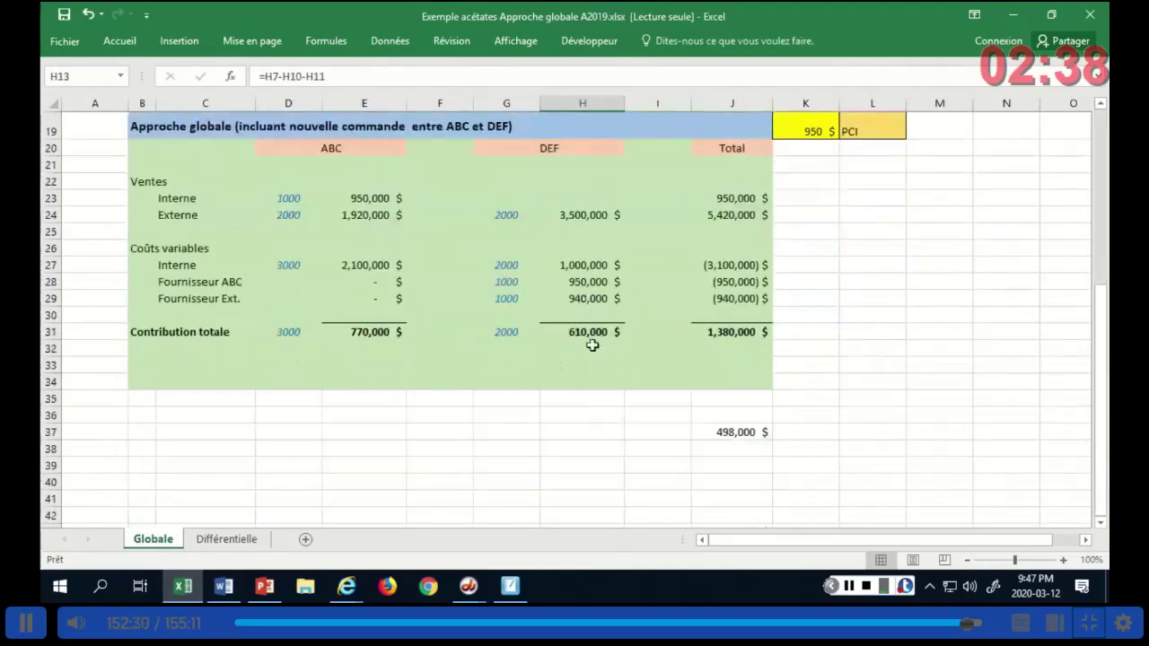
Set the internal transfer price (PCI) in K19 of the Globale sheet to 900 $ and check DEF's total contribution in H31
left_click(810, 130)
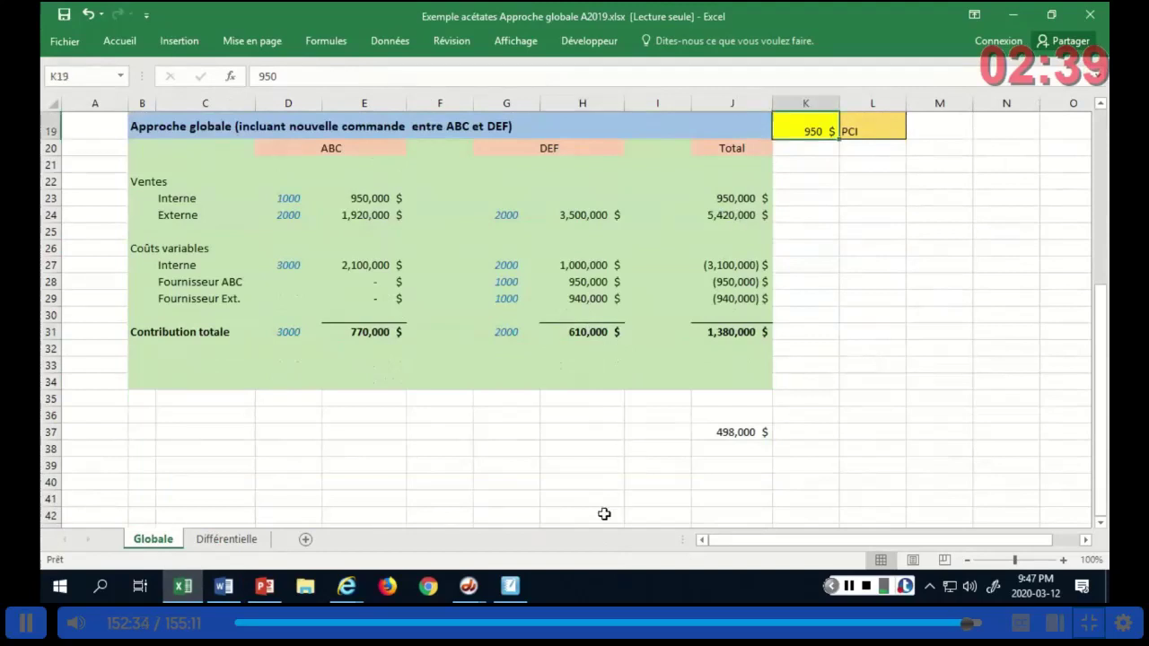
type("900")
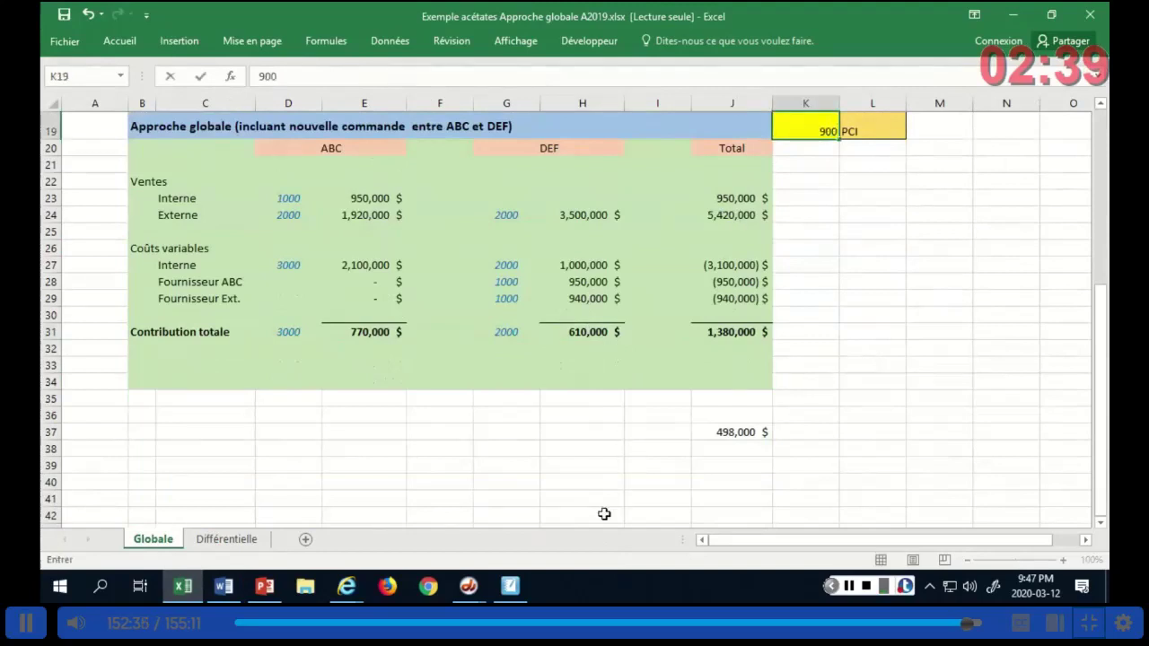
left_click(895, 377)
left_click(578, 338)
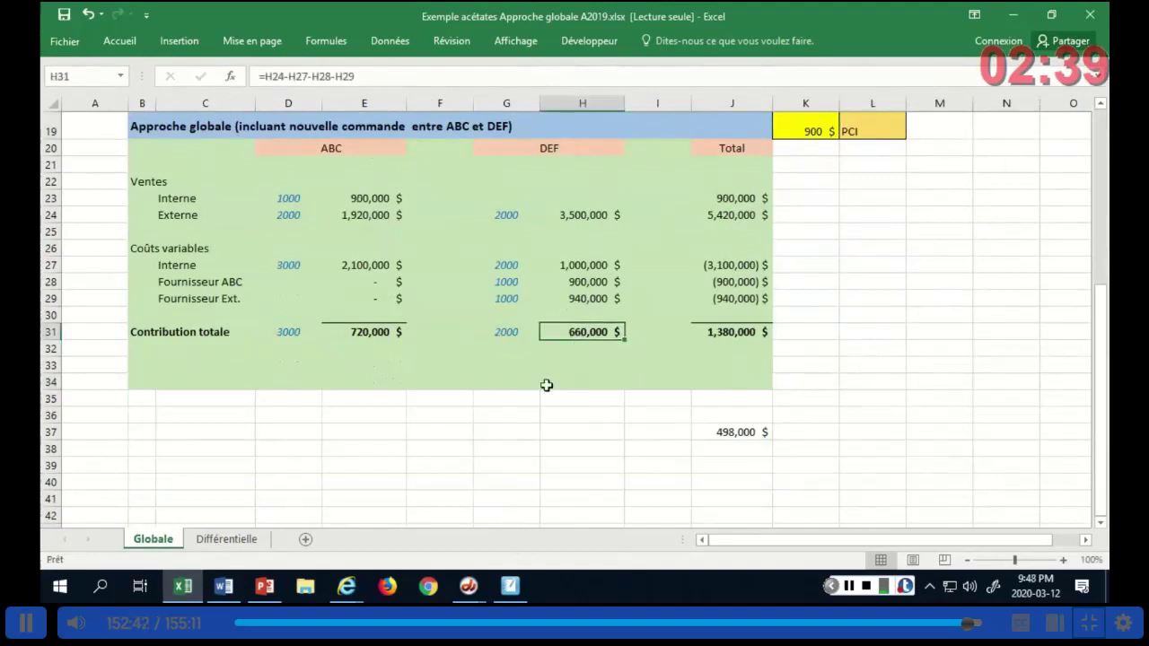
left_click(954, 283)
scroll(957, 283, "up", 1)
scroll(957, 282, "up", 6)
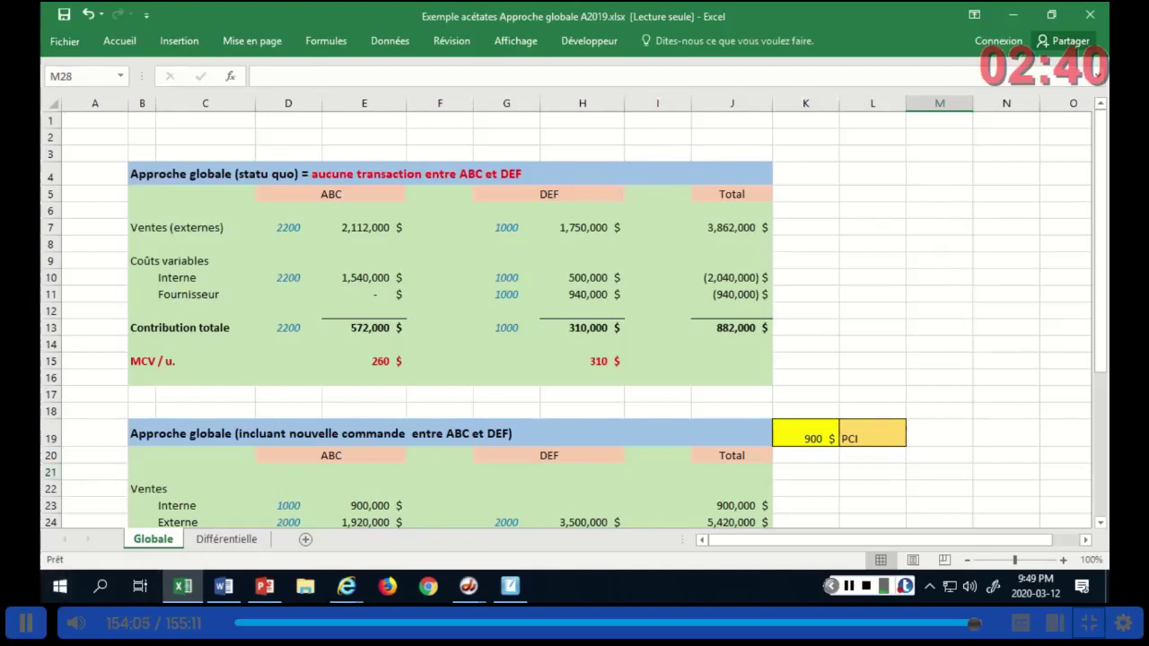
left_click(889, 305)
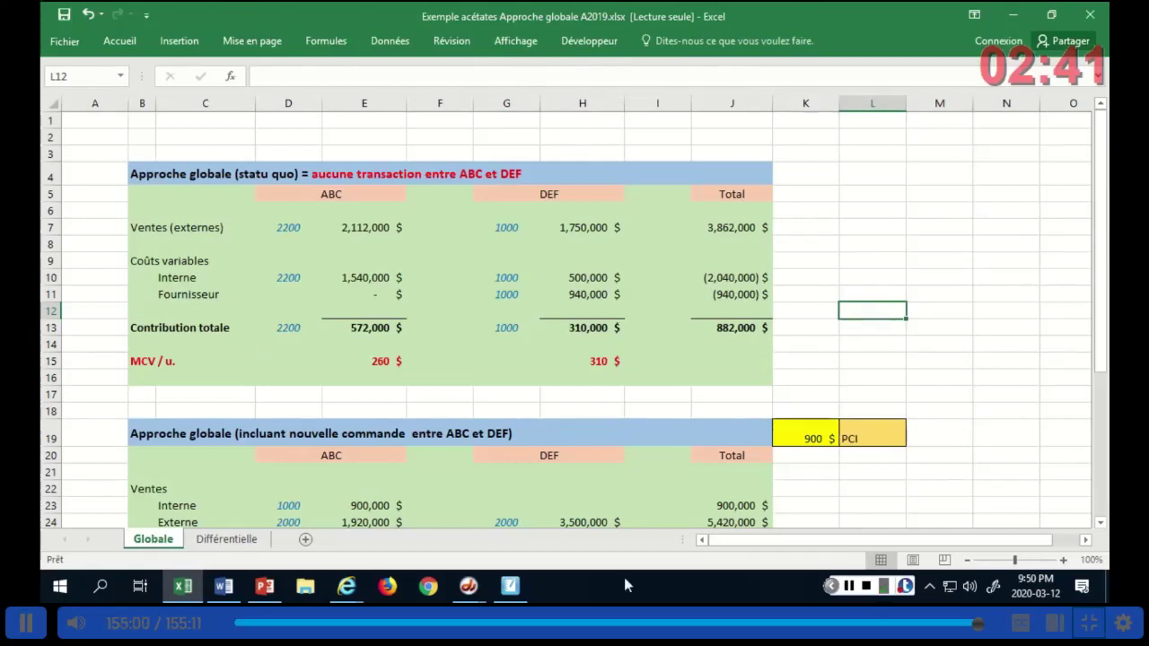
left_click(1018, 153)
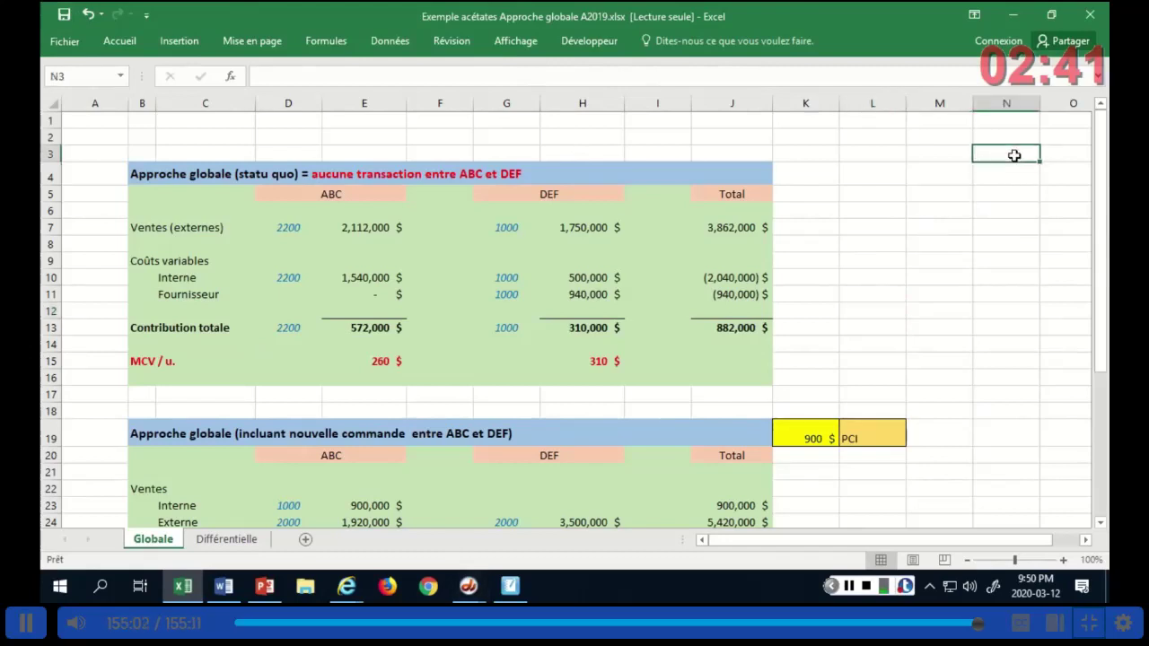
left_click(1003, 176)
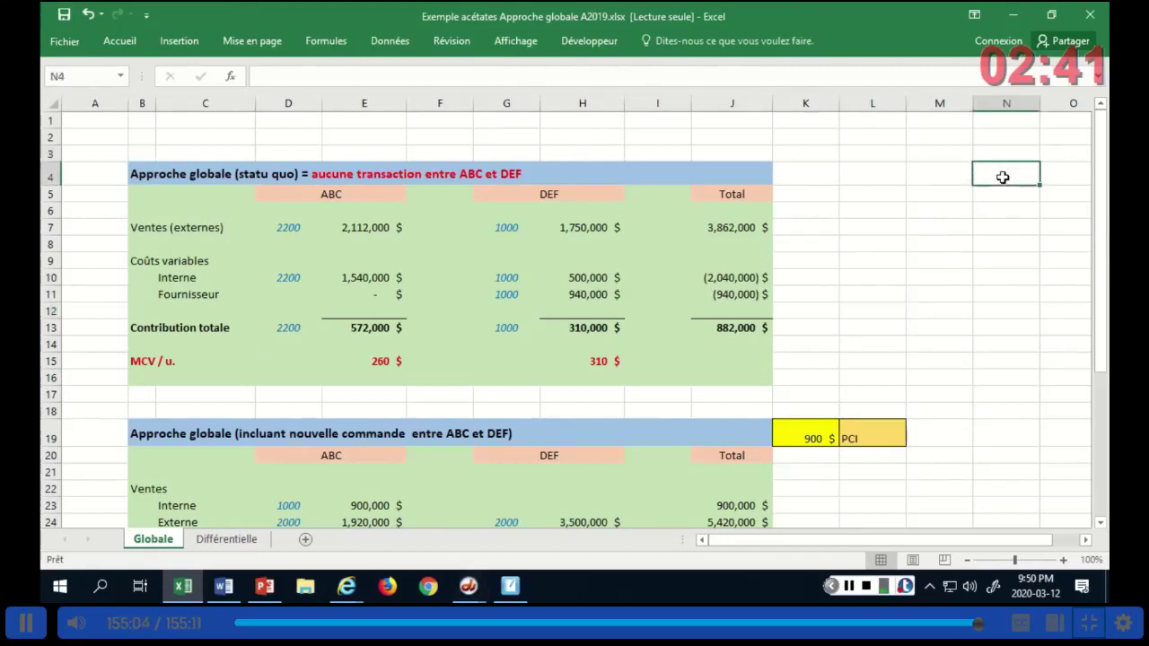
left_click(988, 211)
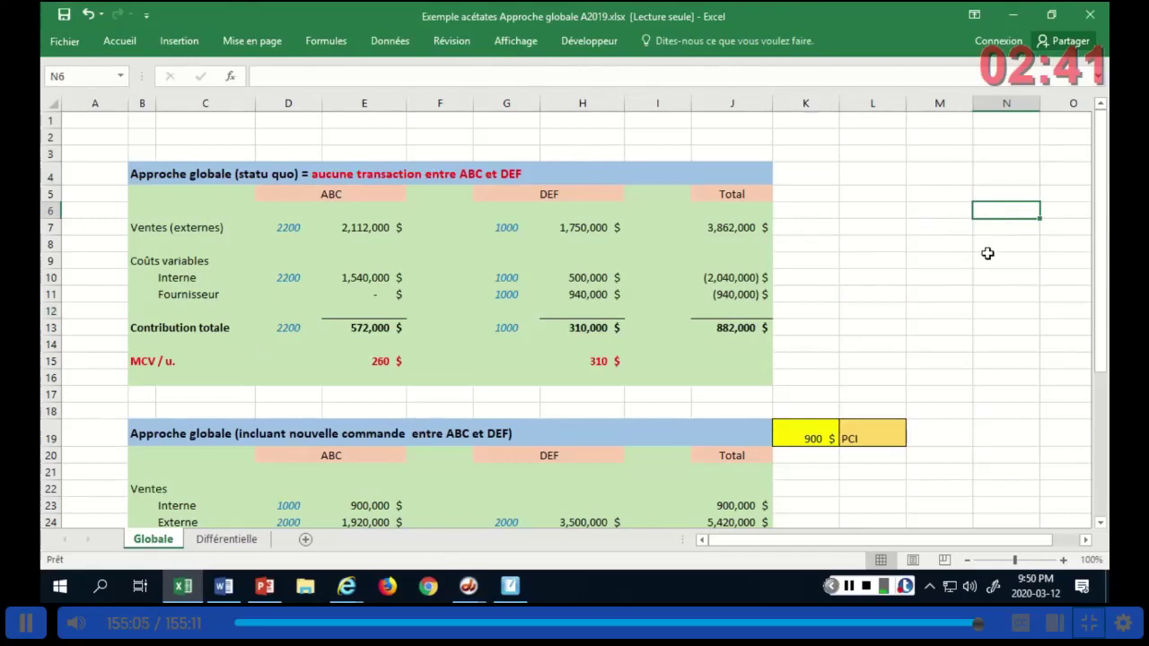
left_click(988, 246)
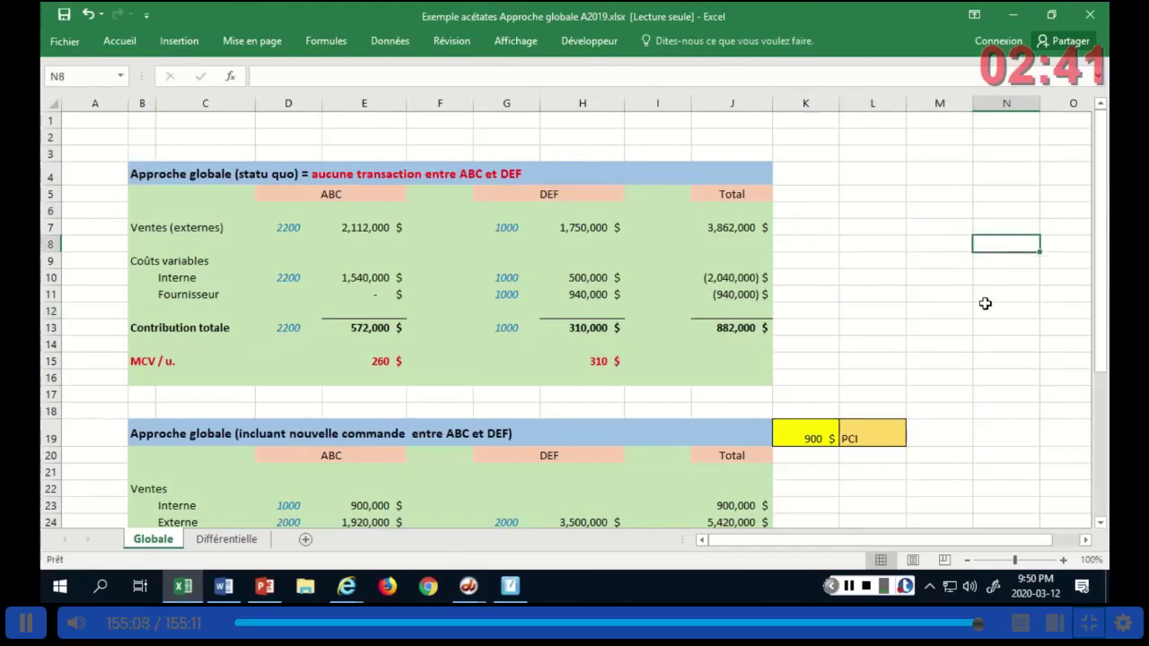